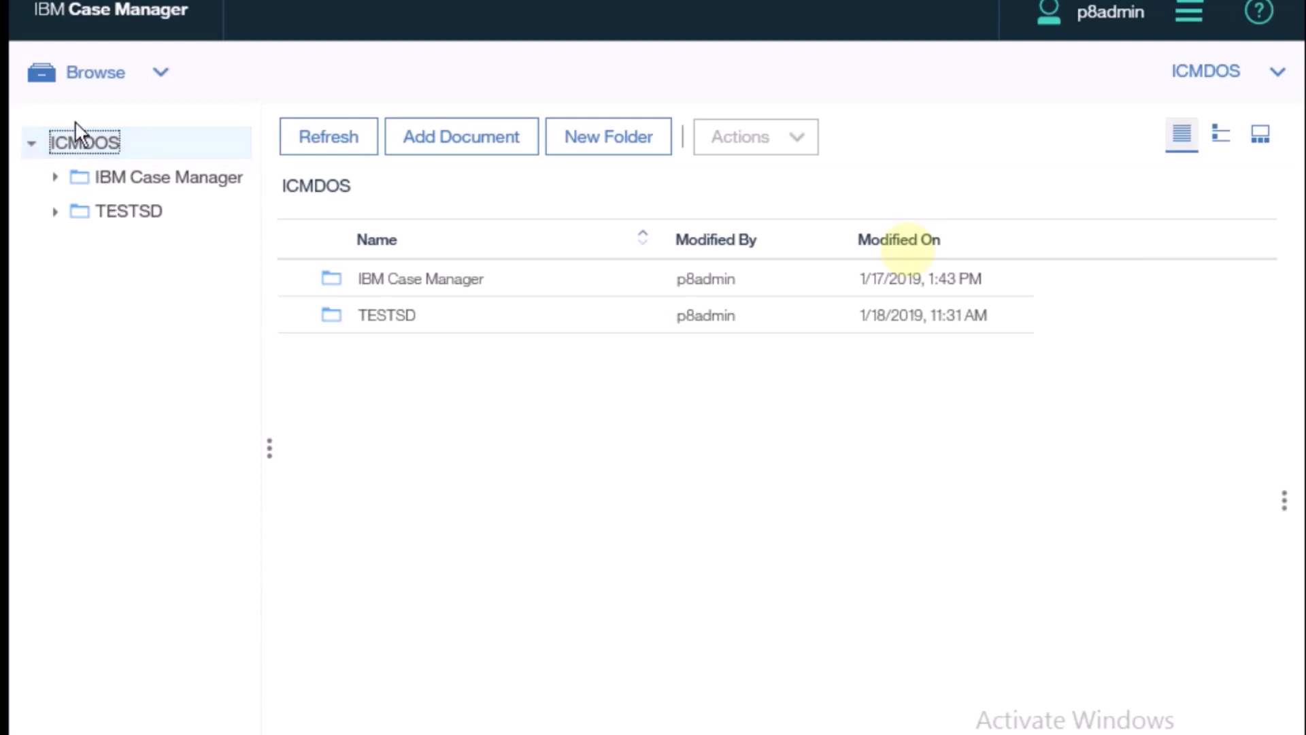
# Step: Add a new Folder-class folder named Dev under the ICMDOS repository root
pyautogui.click(91, 81)
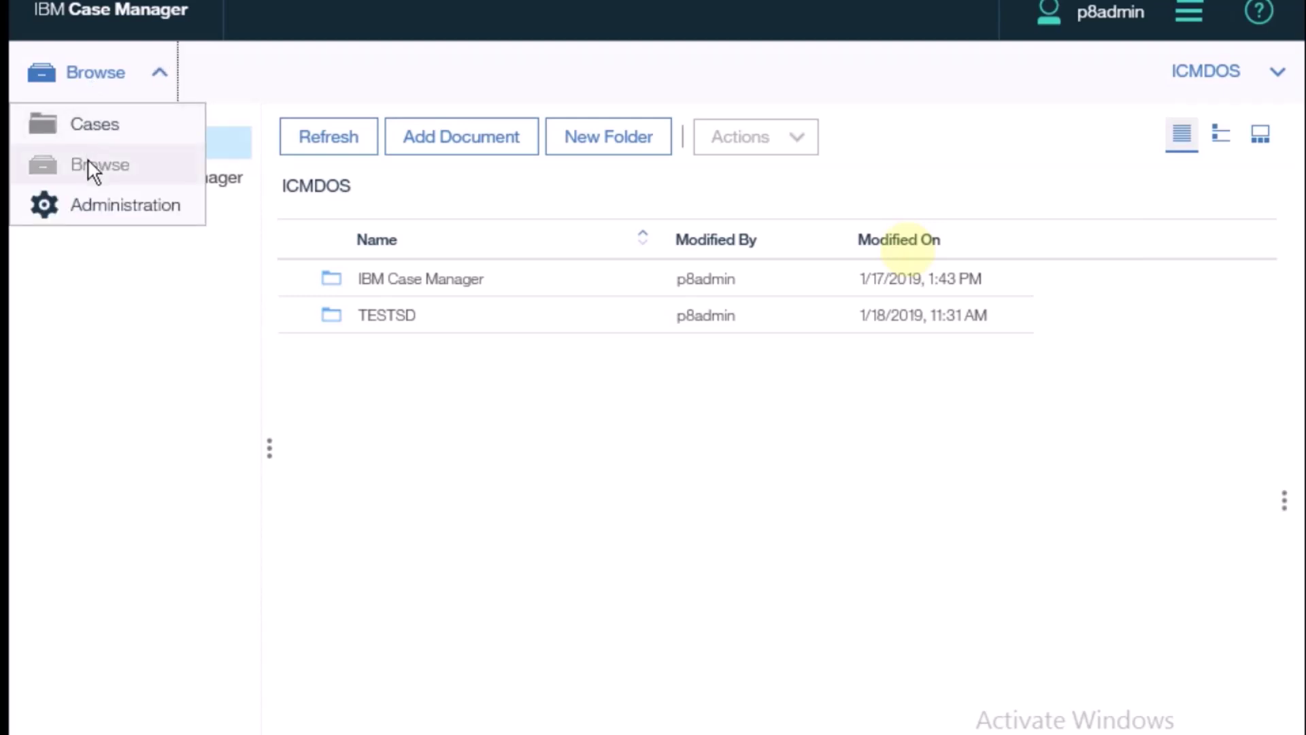
pyautogui.click(96, 396)
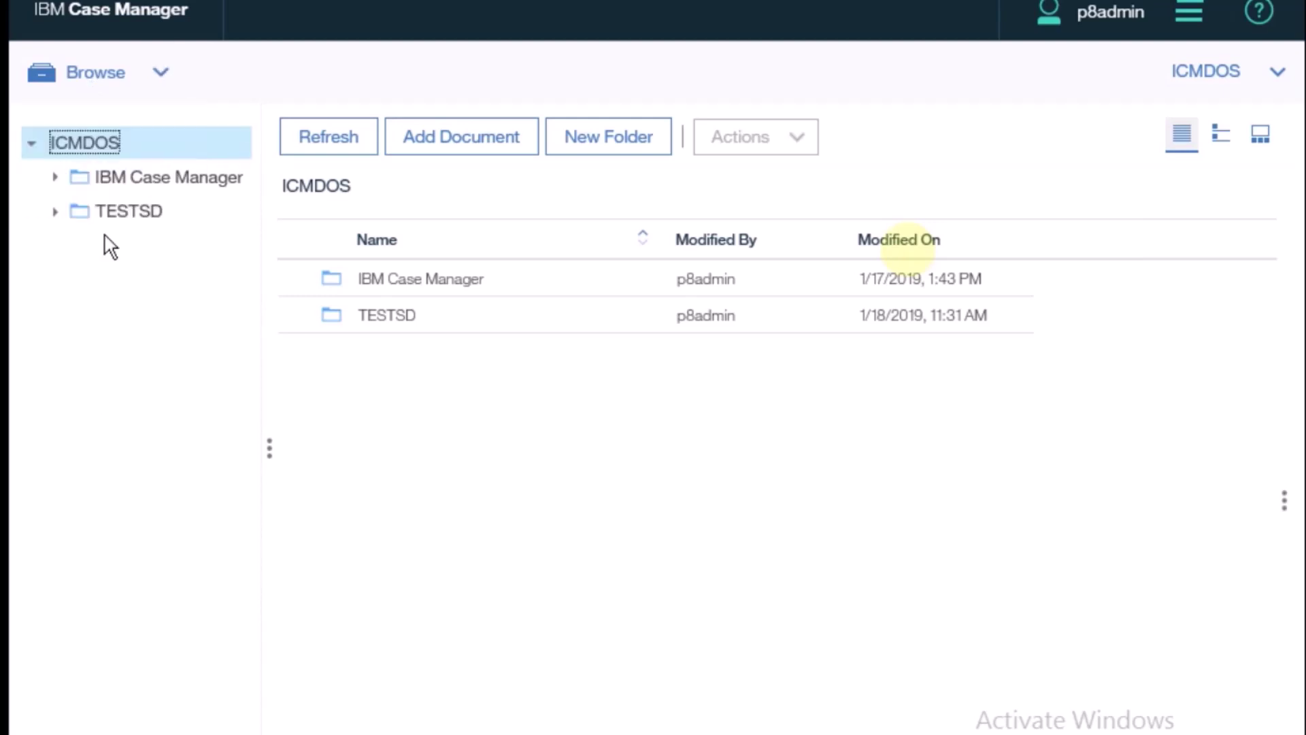
pyautogui.rightClick(92, 142)
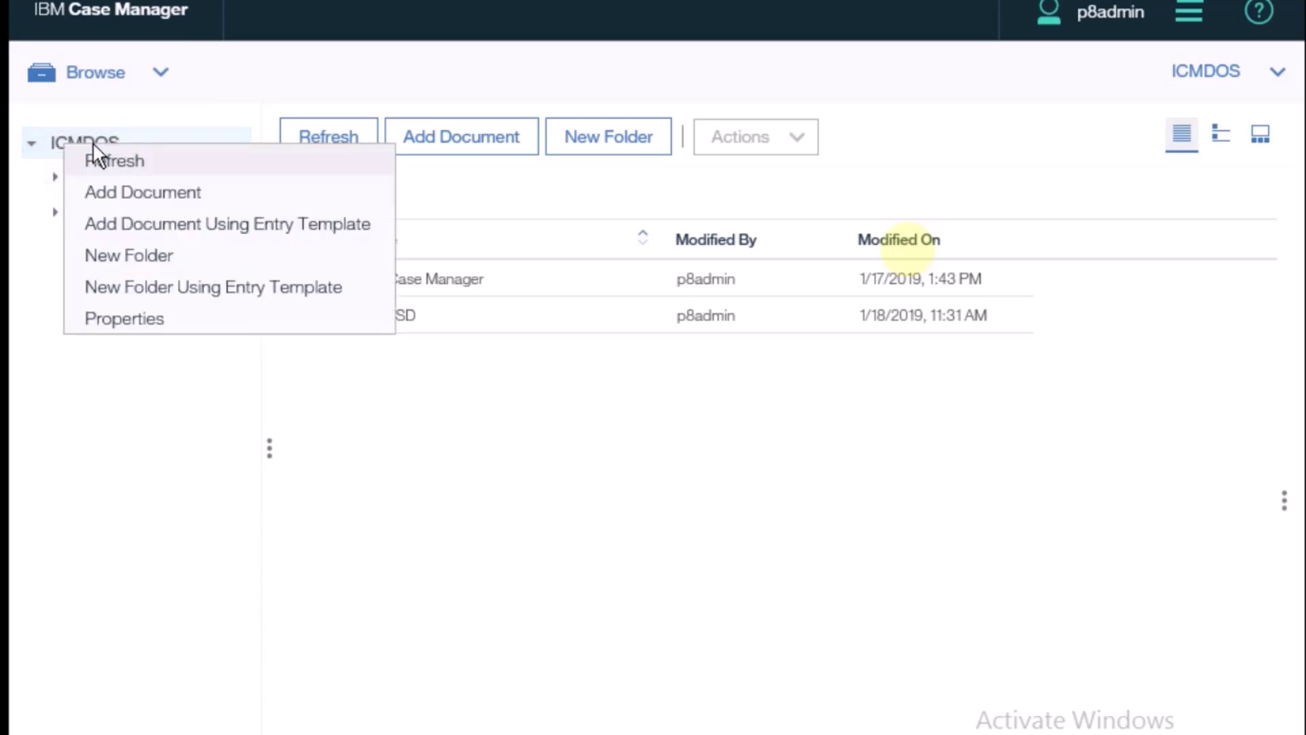
pyautogui.click(155, 256)
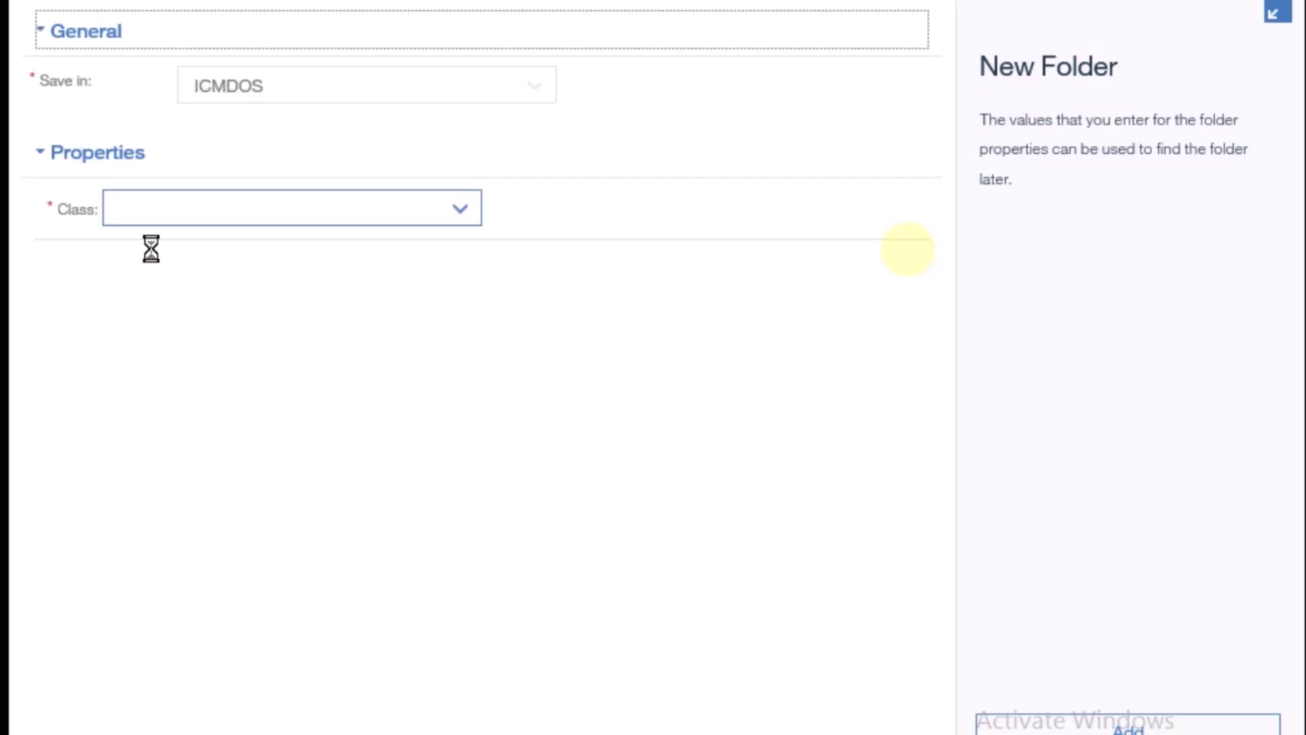
pyautogui.click(321, 304)
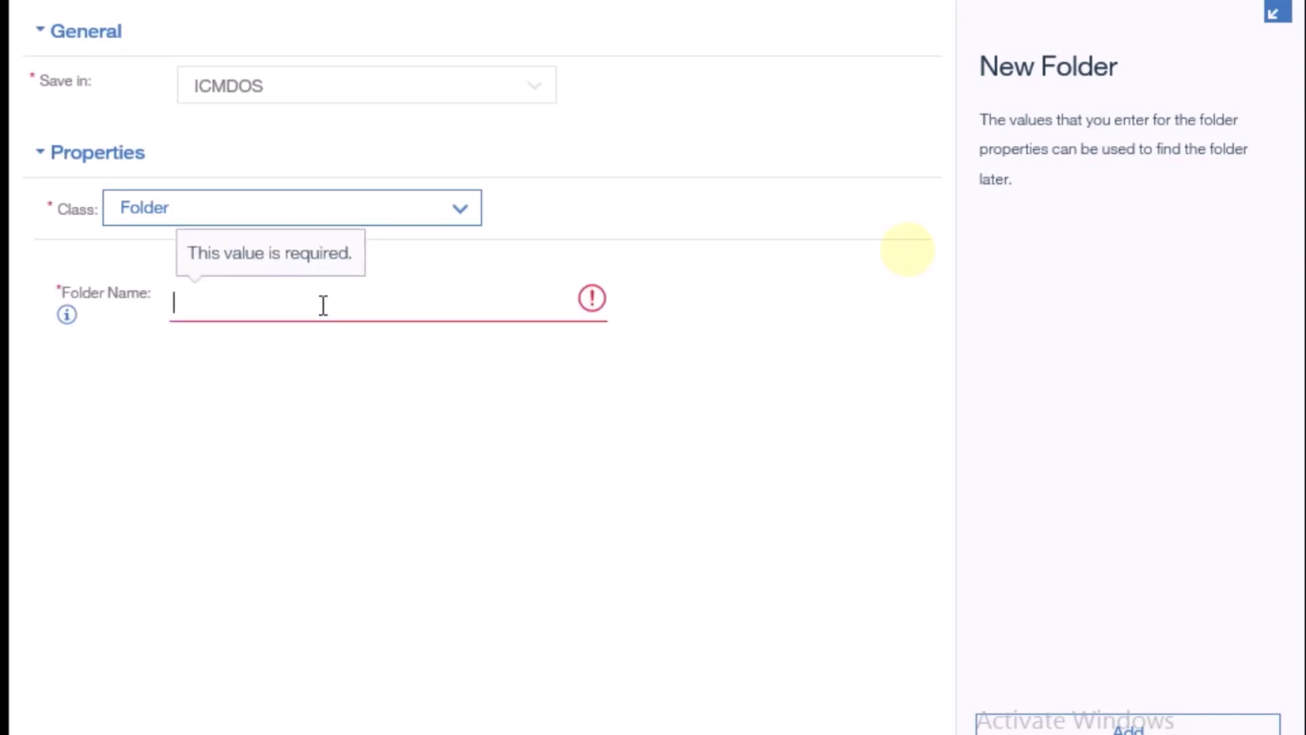
pyautogui.write('Dev')
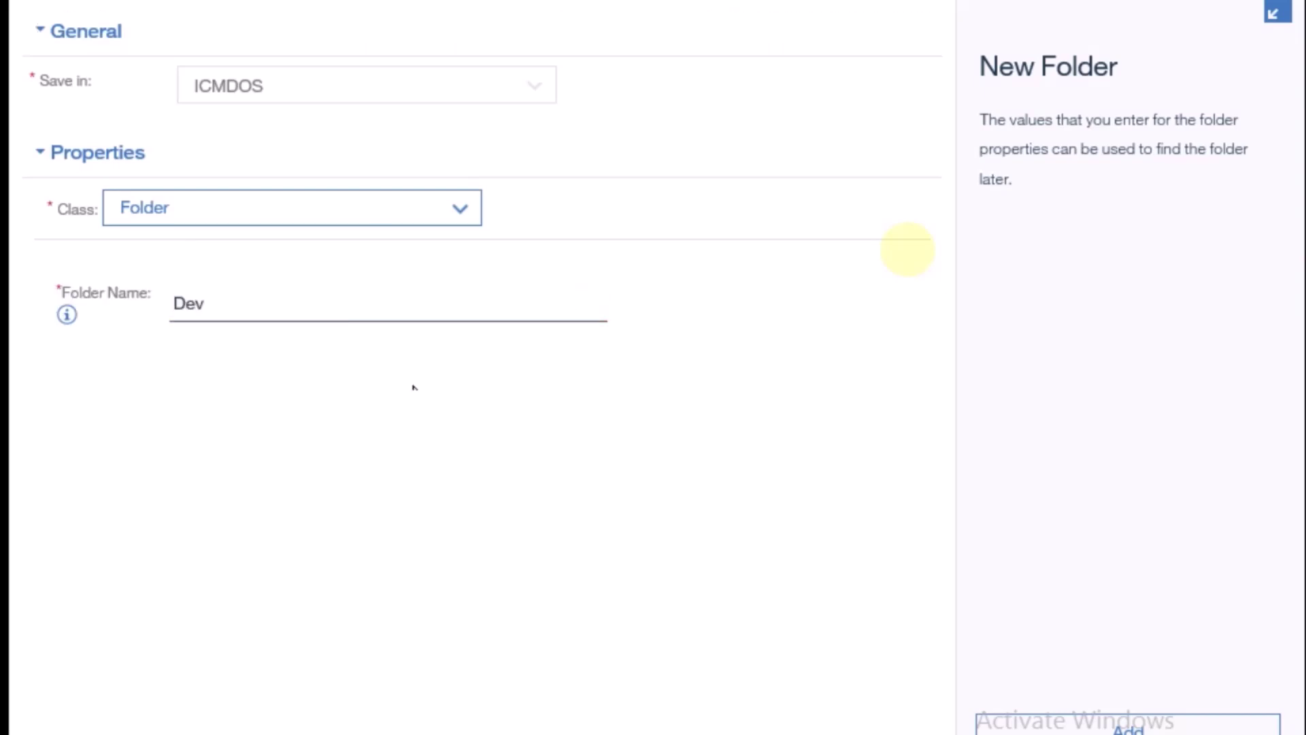
pyautogui.click(238, 221)
pyautogui.click(238, 221)
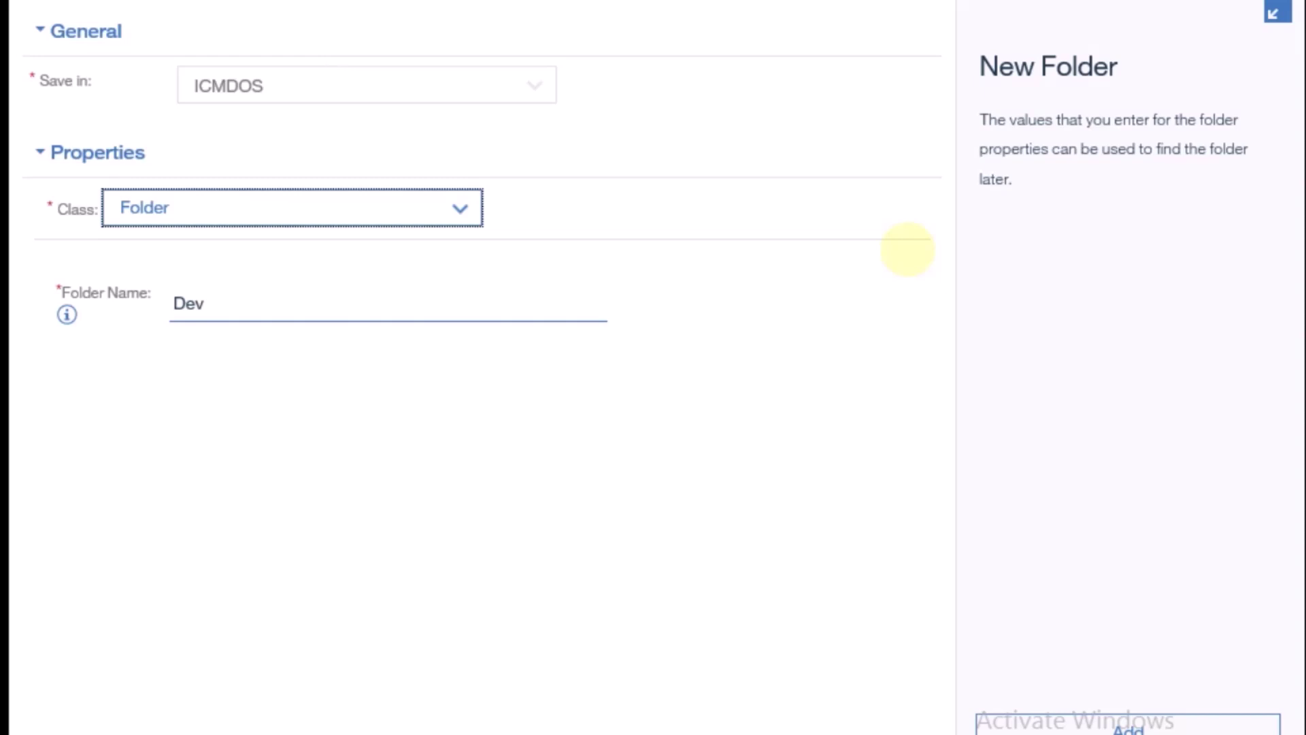
pyautogui.click(1080, 729)
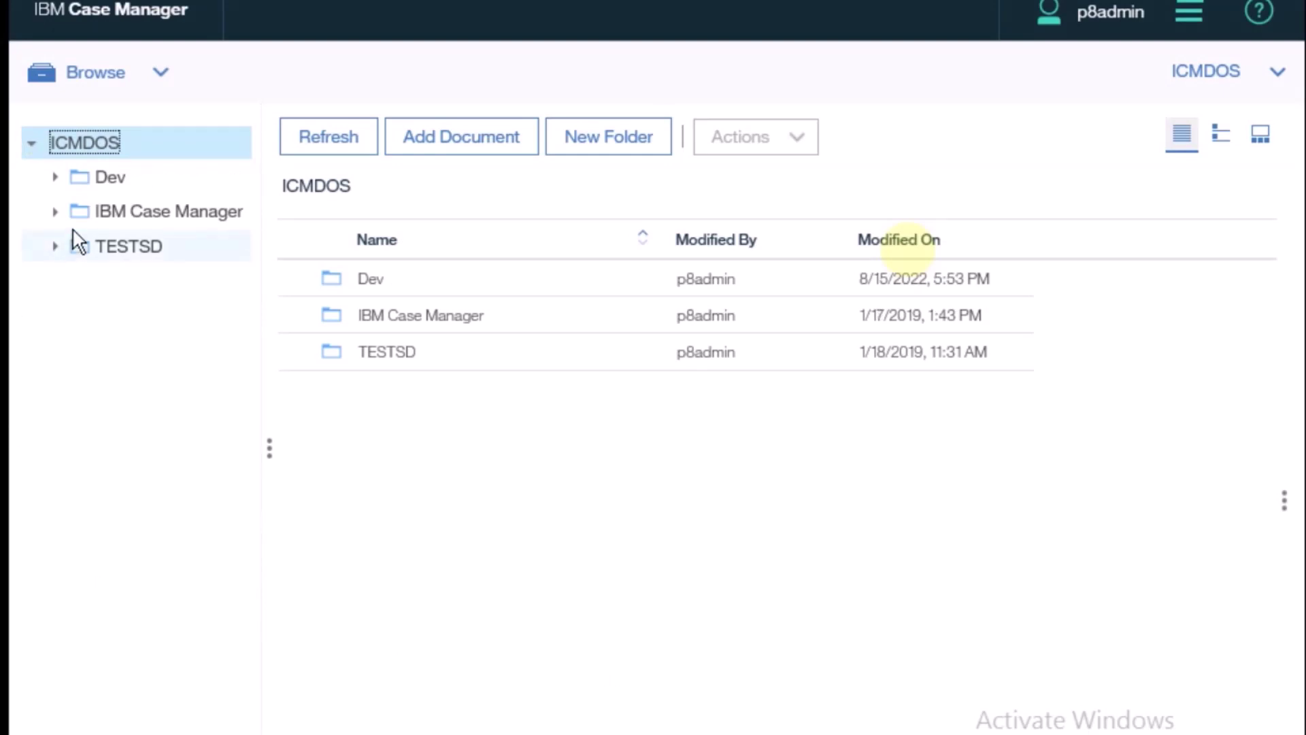
# Step: Select Dev in the folder tree and refresh its empty contents list
pyautogui.click(96, 177)
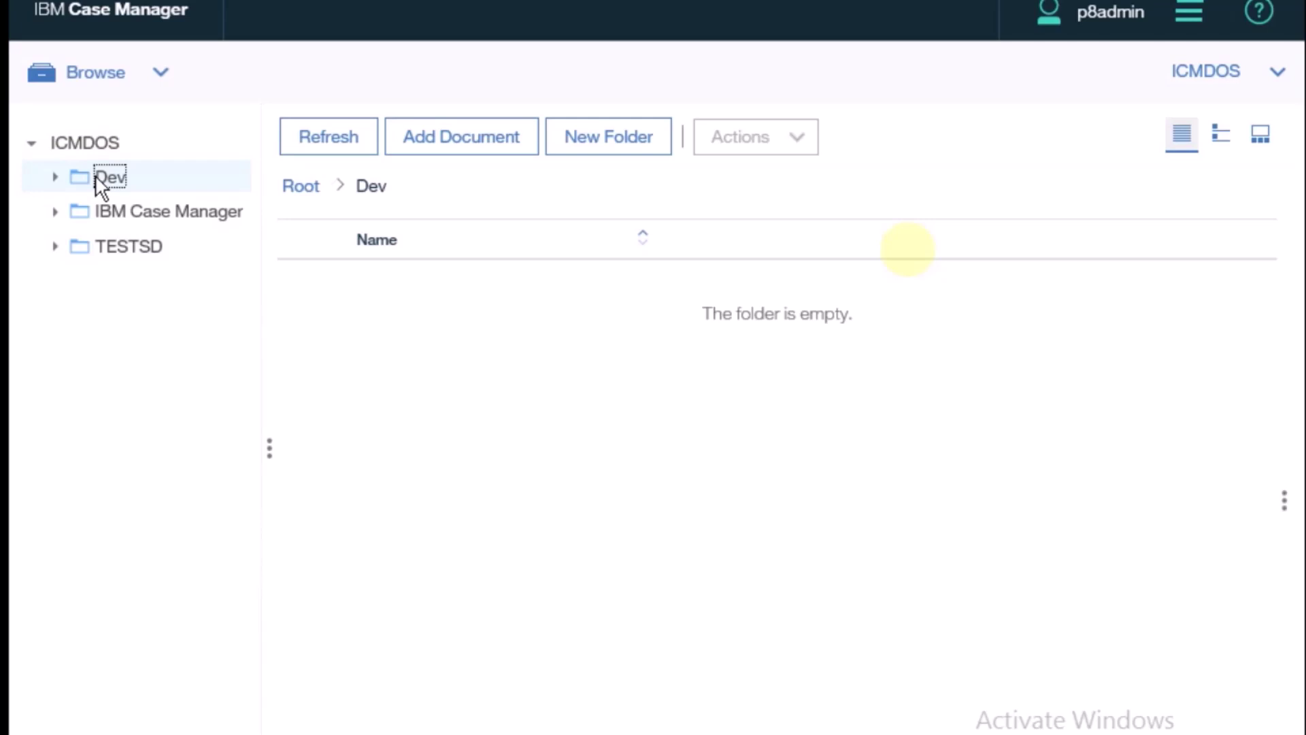
pyautogui.rightClick(100, 185)
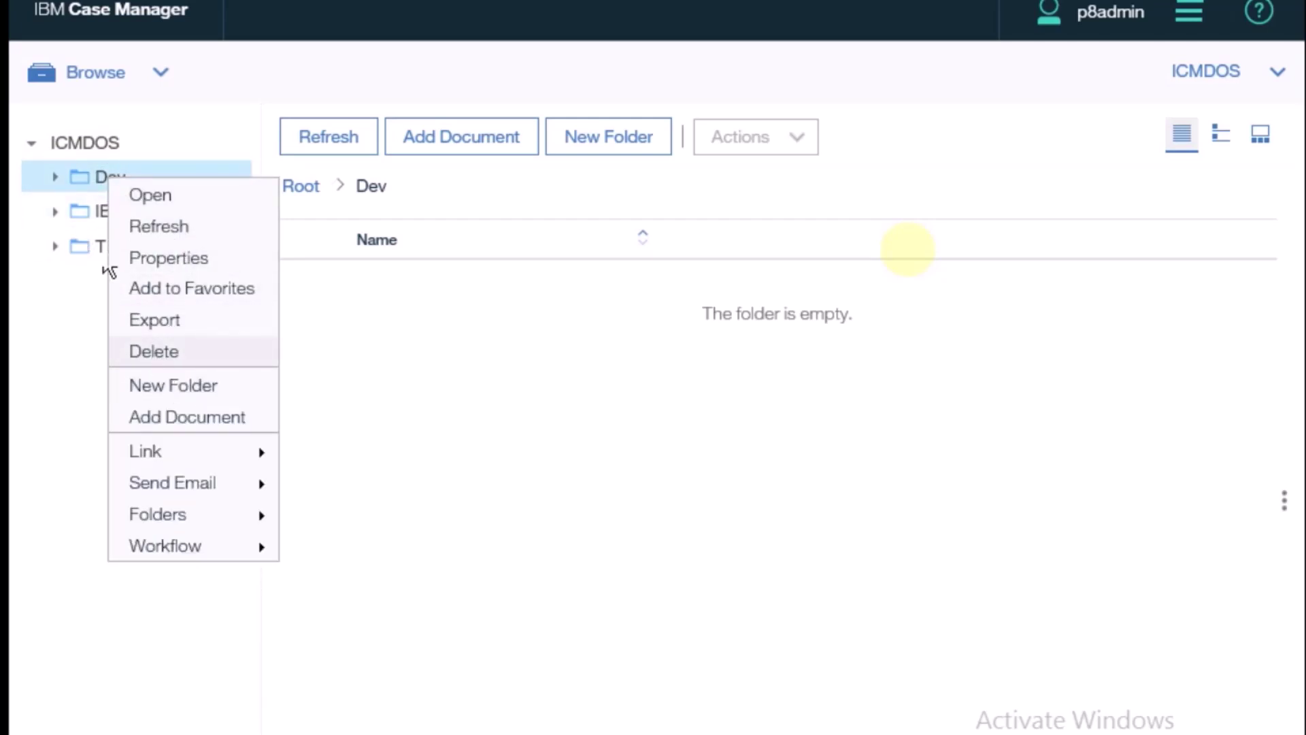
pyautogui.click(349, 365)
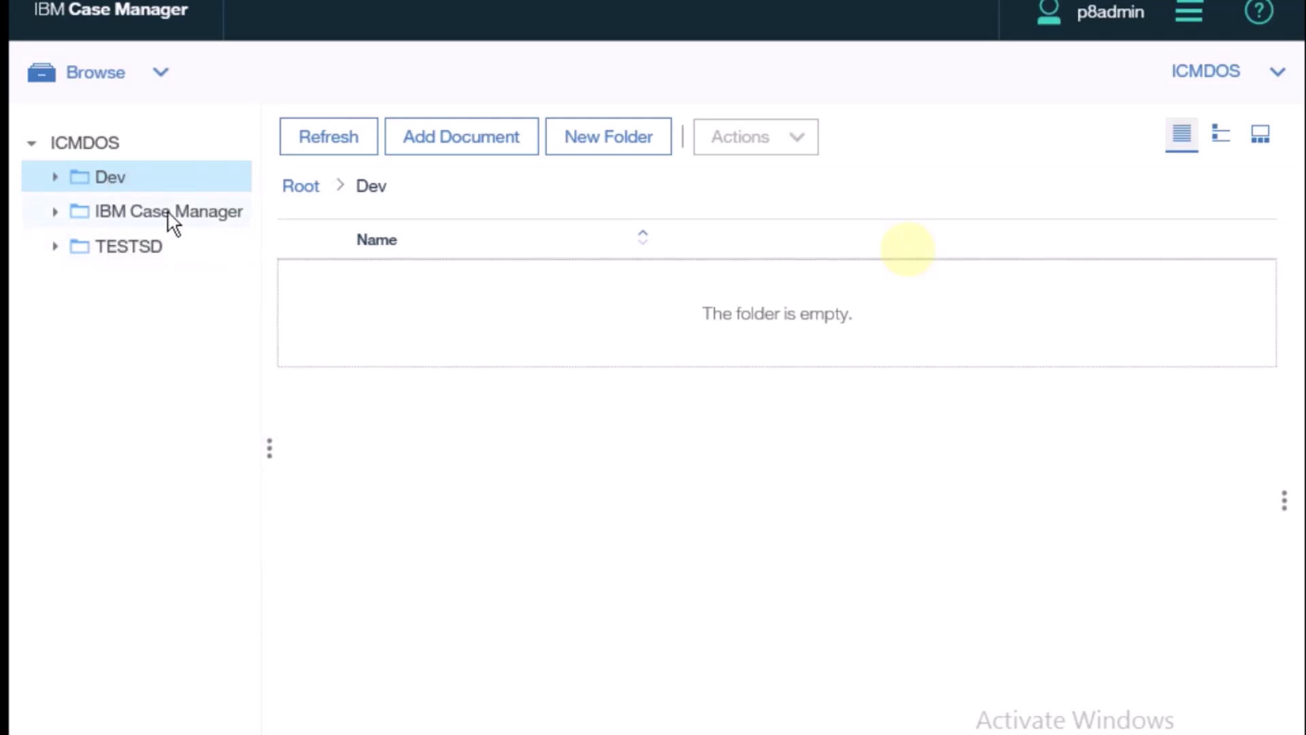
pyautogui.click(130, 185)
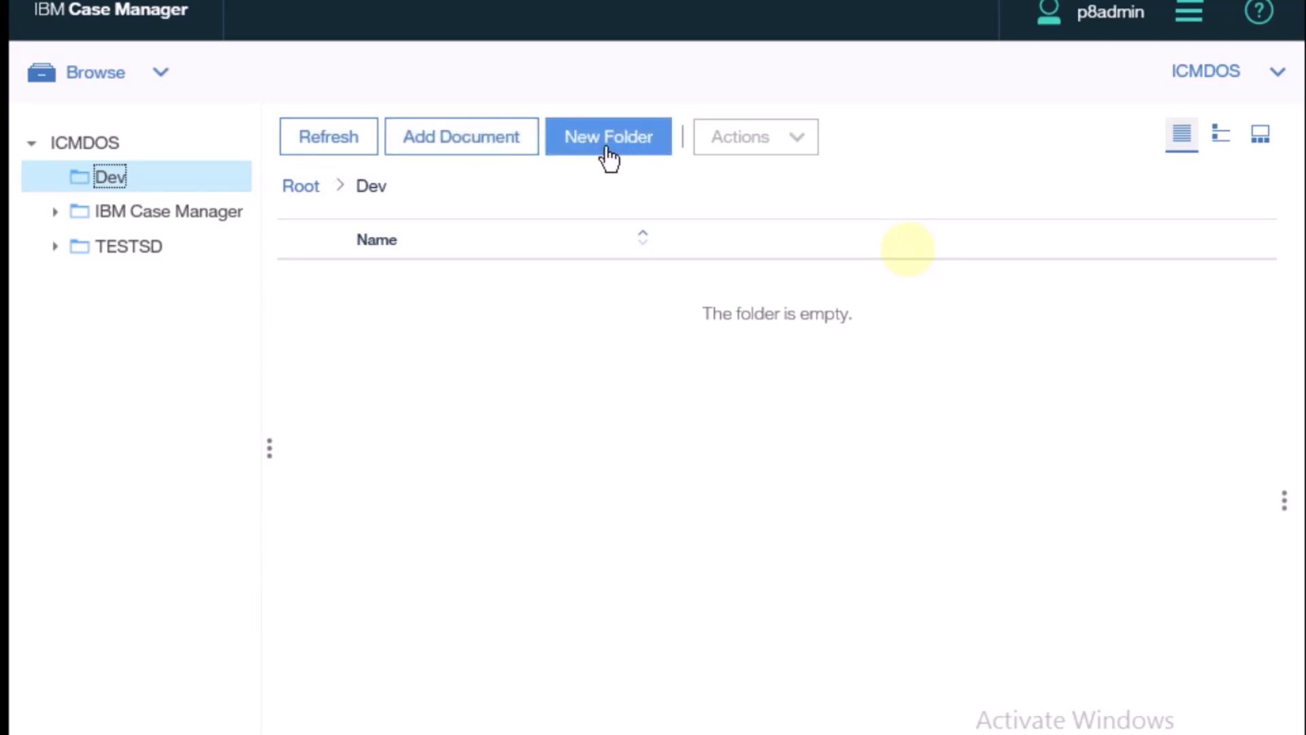
pyautogui.click(307, 136)
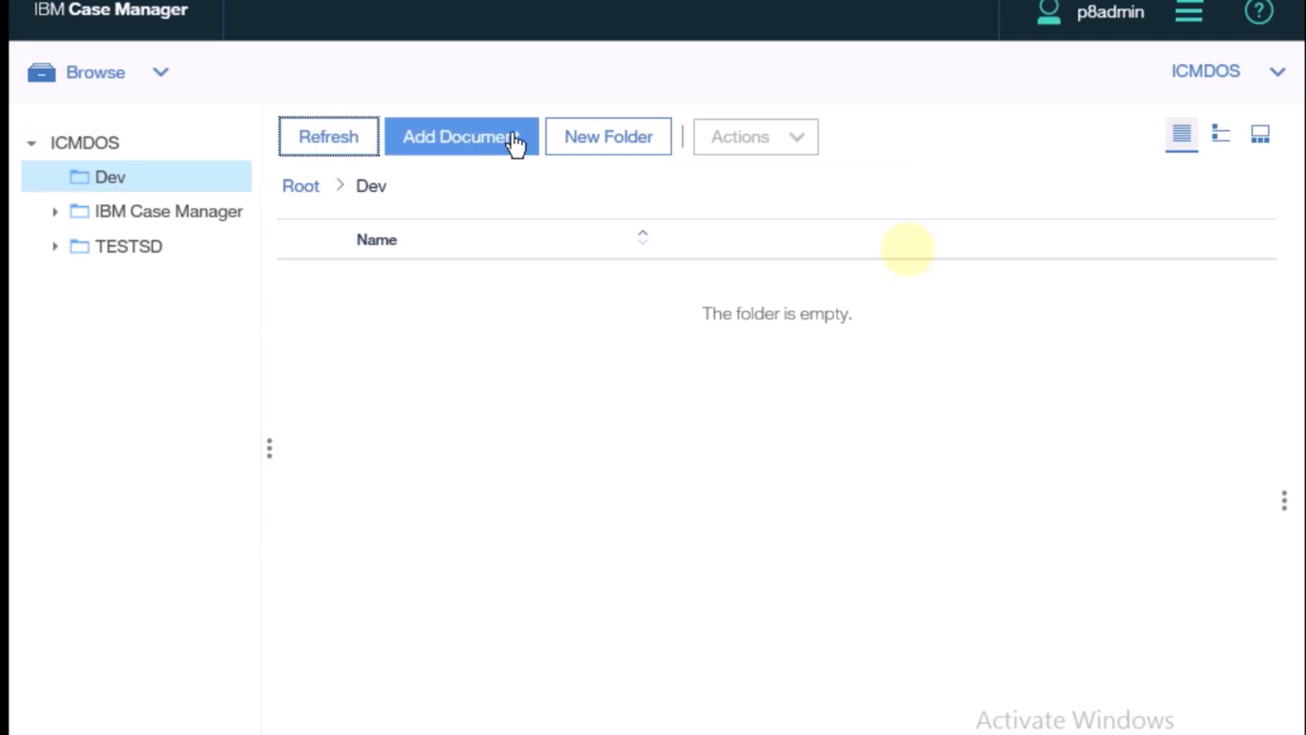
# Step: Add a Folder-class subfolder named Test1 saved in Dev
pyautogui.click(602, 144)
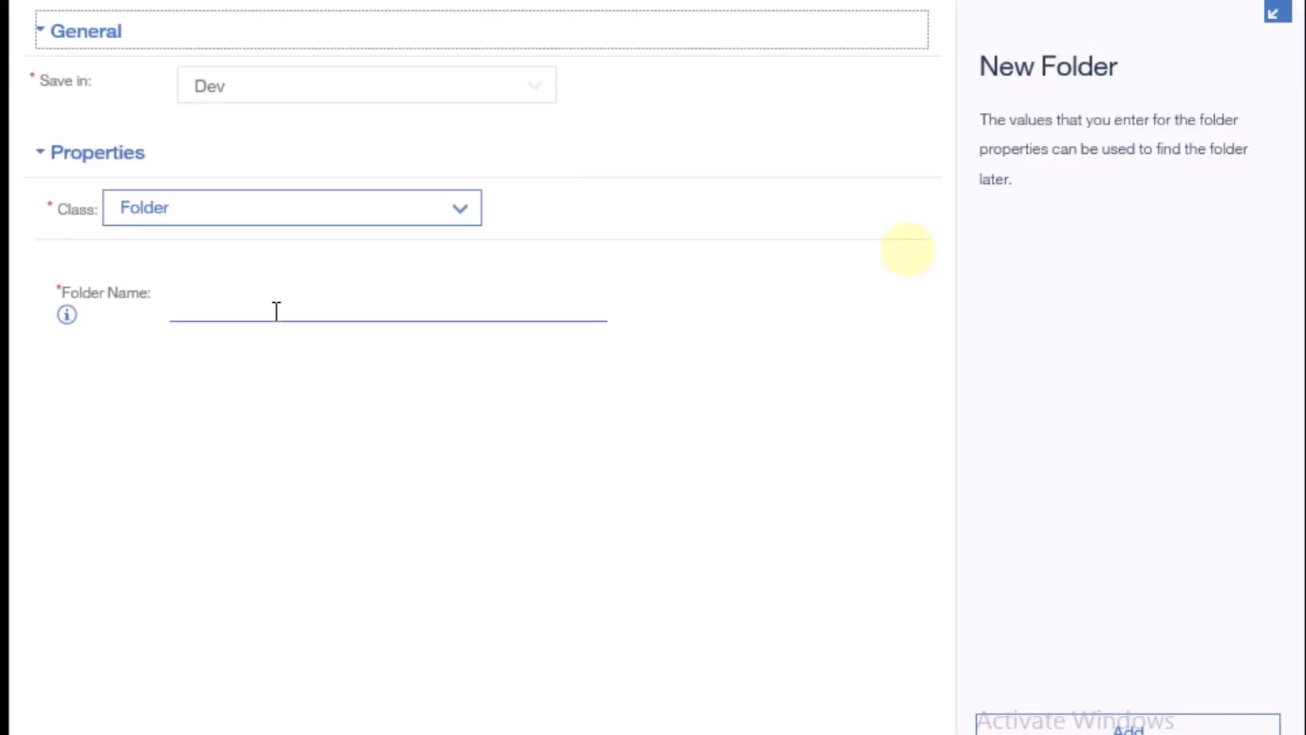
pyautogui.click(265, 304)
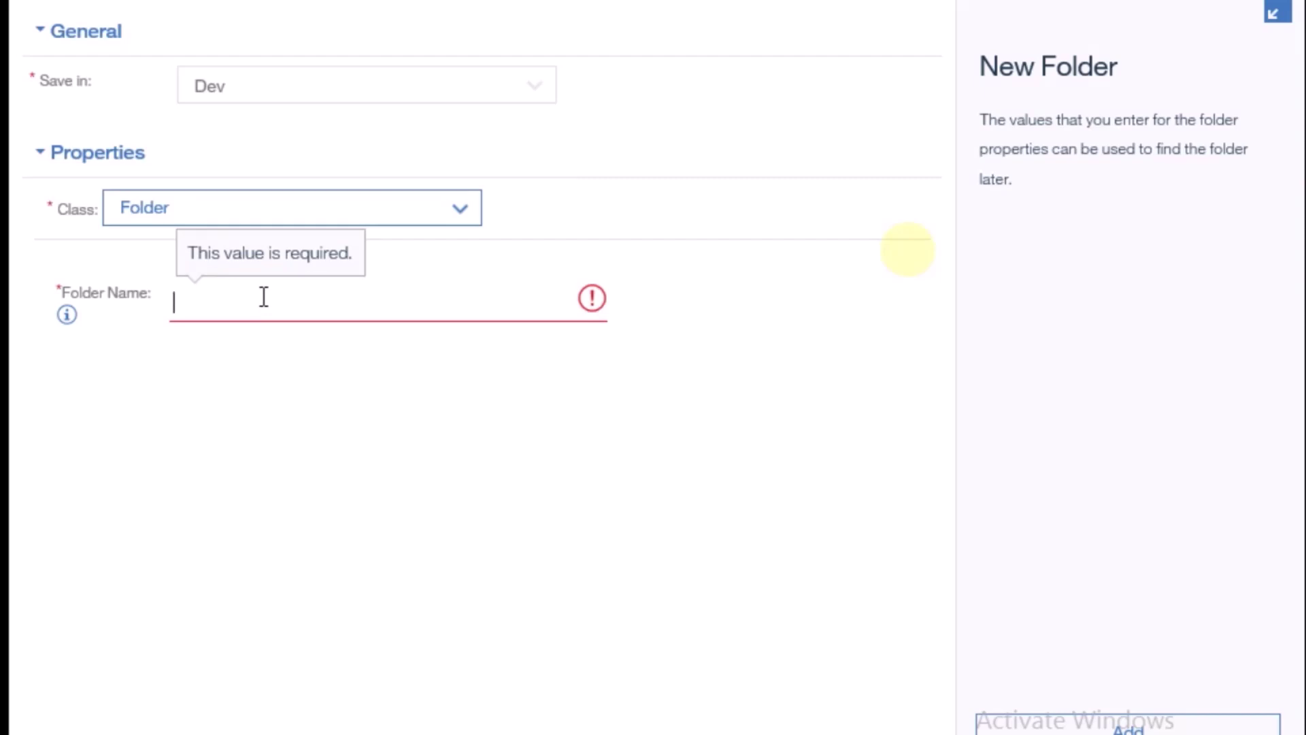
pyautogui.write('Test1')
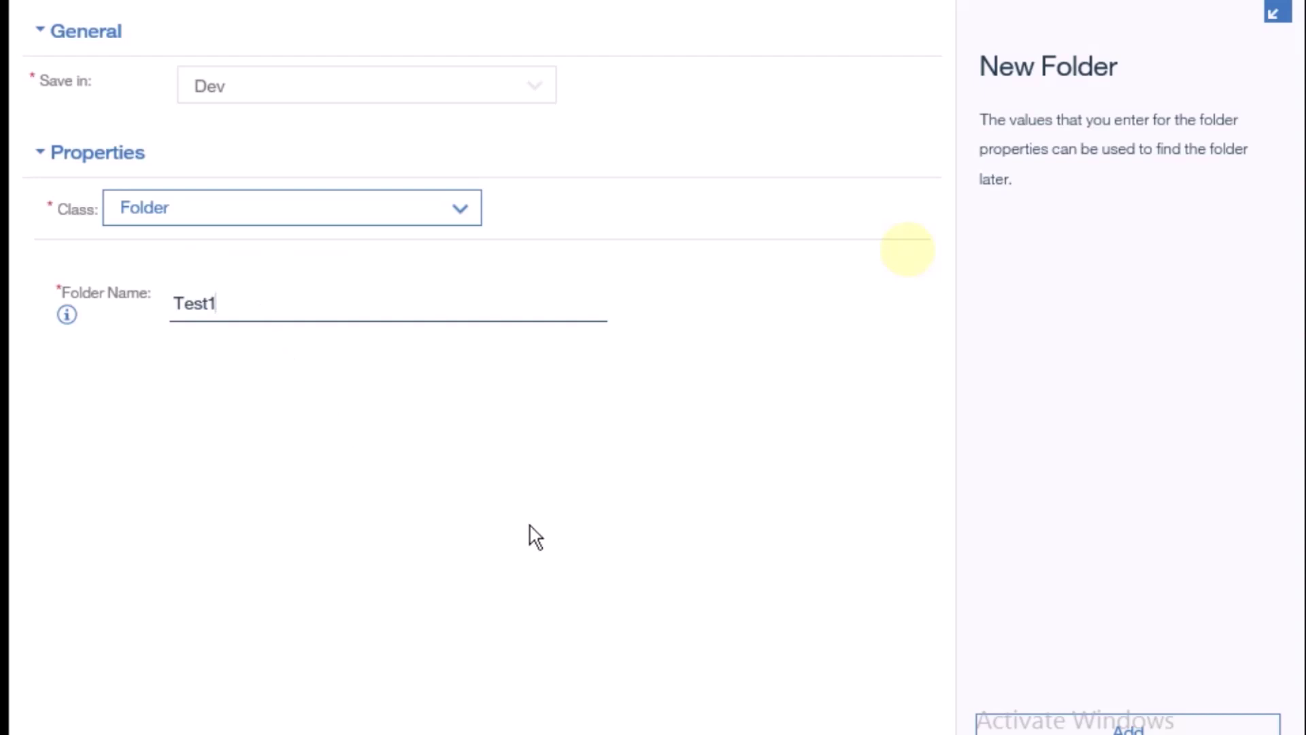
pyautogui.click(528, 533)
pyautogui.click(1098, 724)
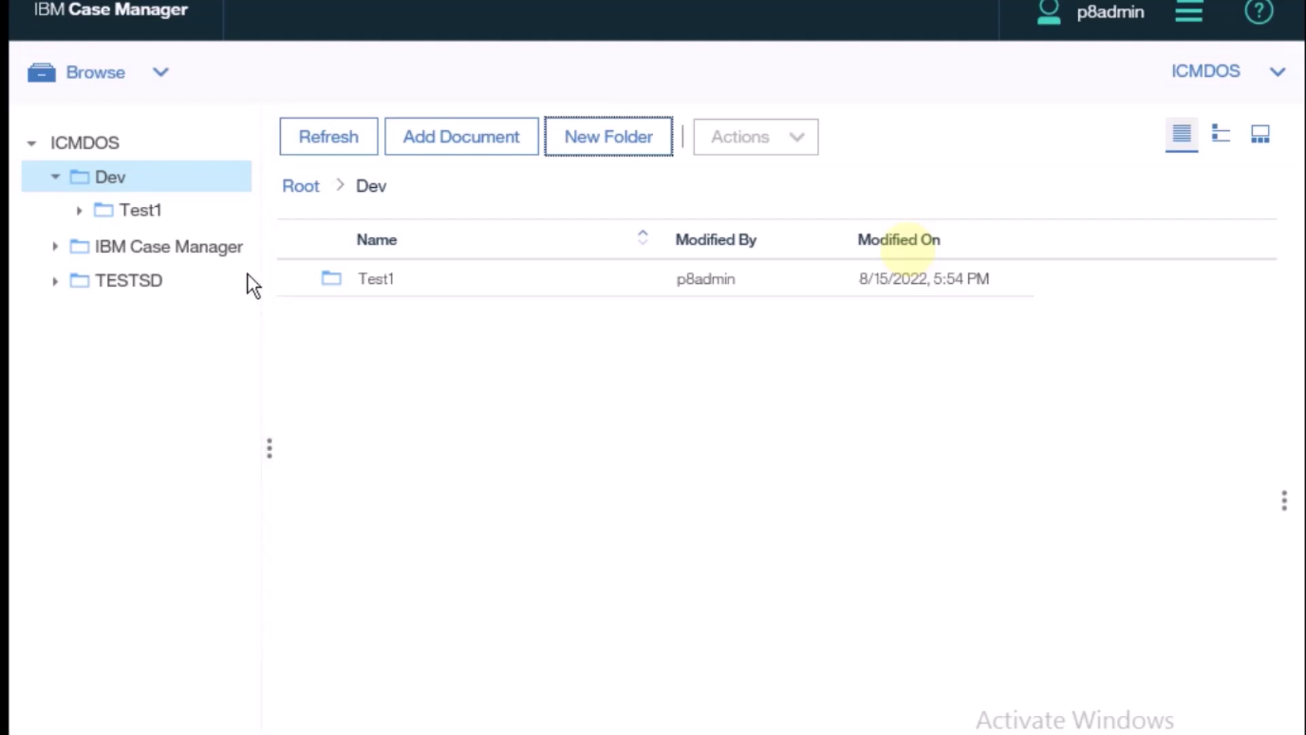
# Step: Open the Test1 folder and begin adding a local Document to it
pyautogui.click(438, 282)
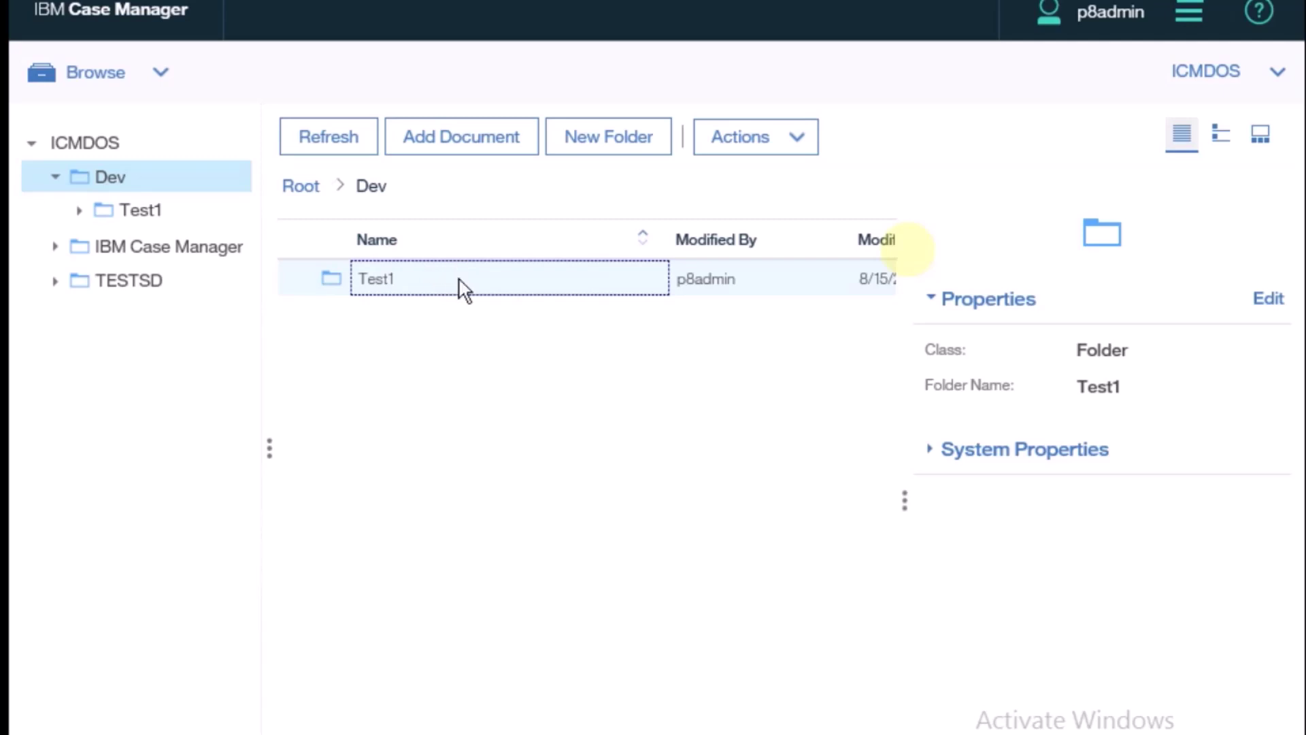
pyautogui.doubleClick(461, 289)
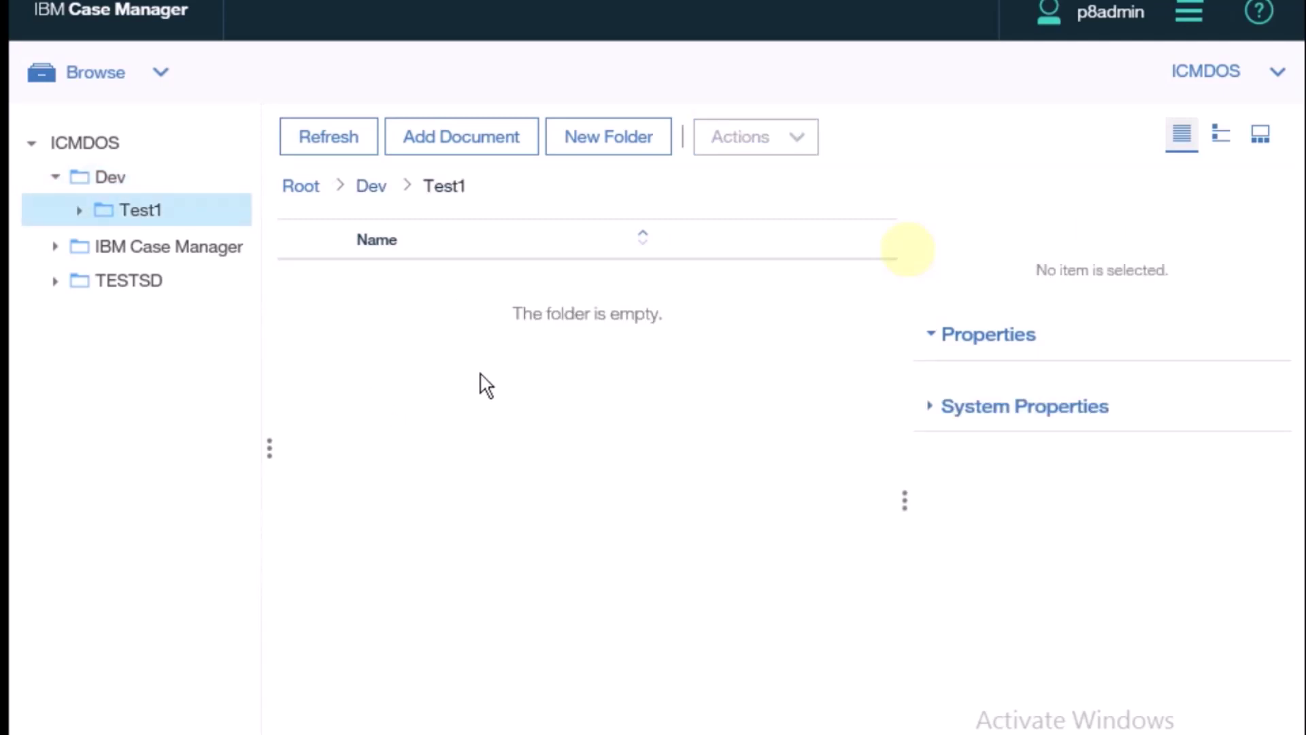
pyautogui.click(438, 158)
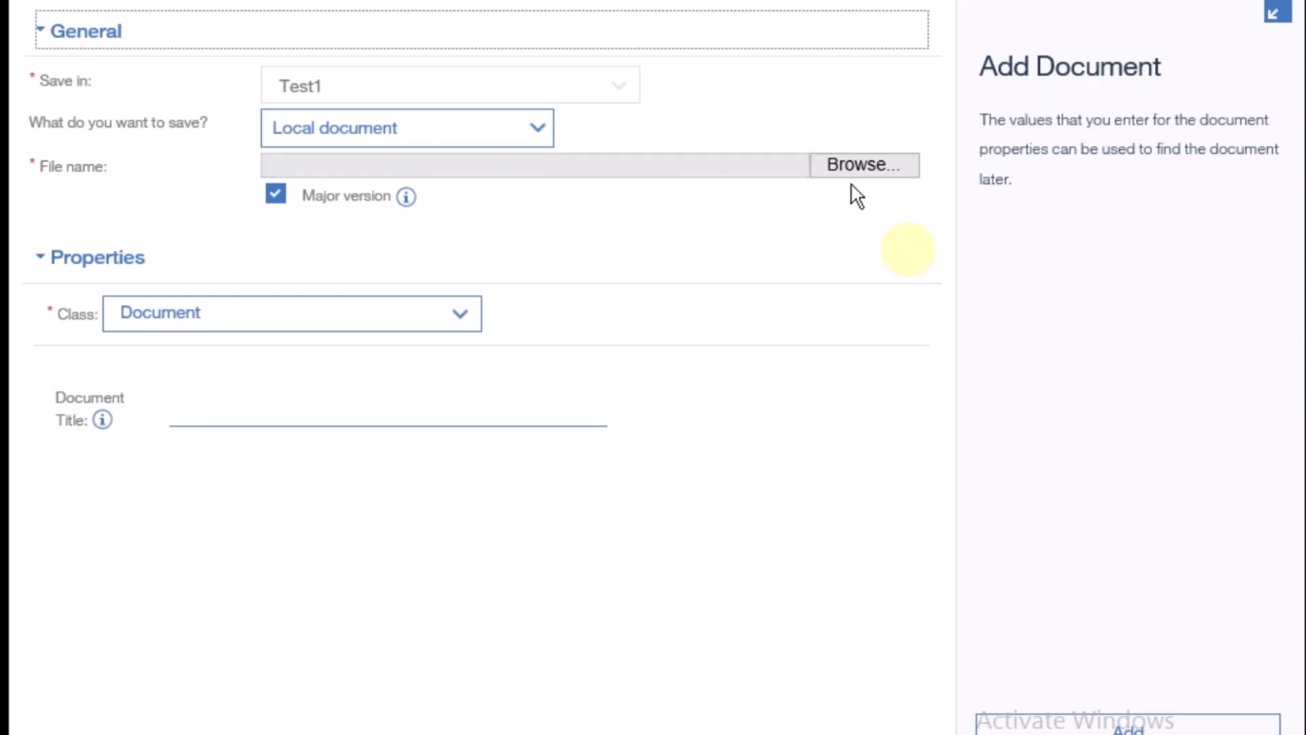
# Step: Pick CCITT_1.TIF from the Desktop and confirm its document title CCITT_1.TIF
pyautogui.click(858, 170)
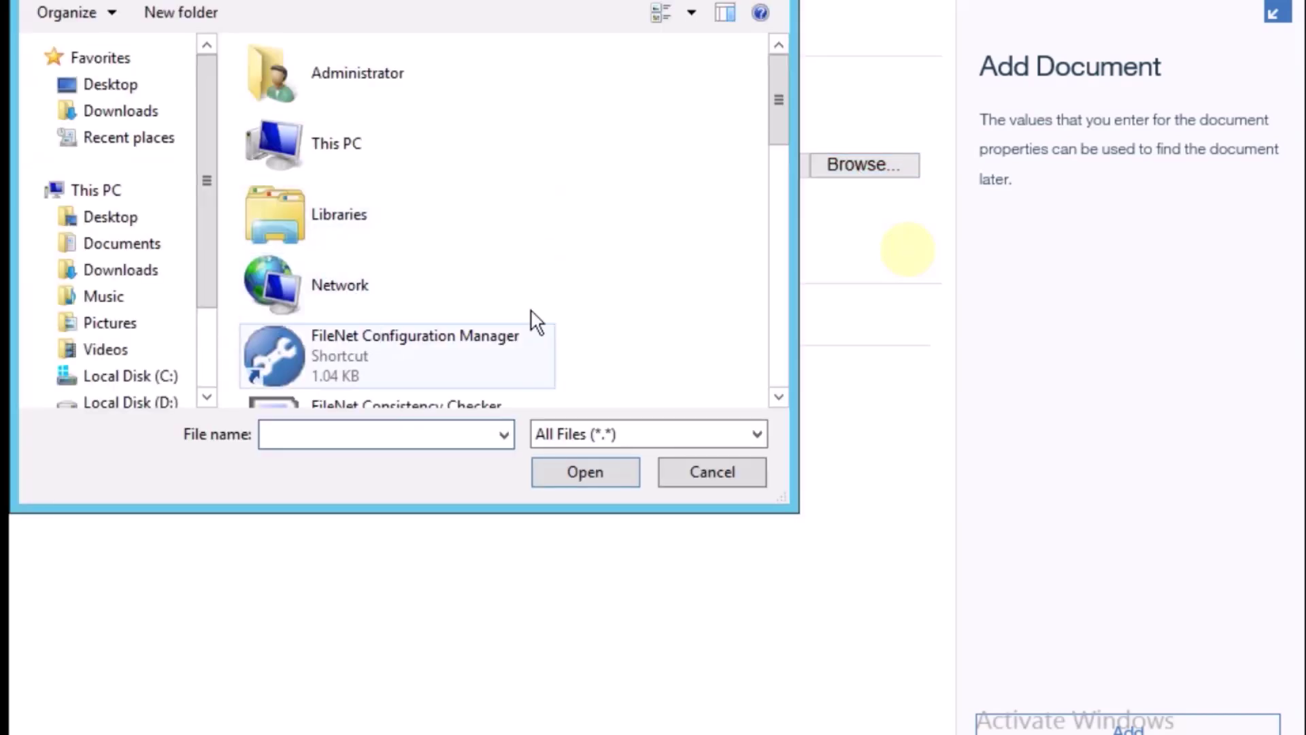
pyautogui.moveTo(782, 85); pyautogui.dragTo(775, 239)
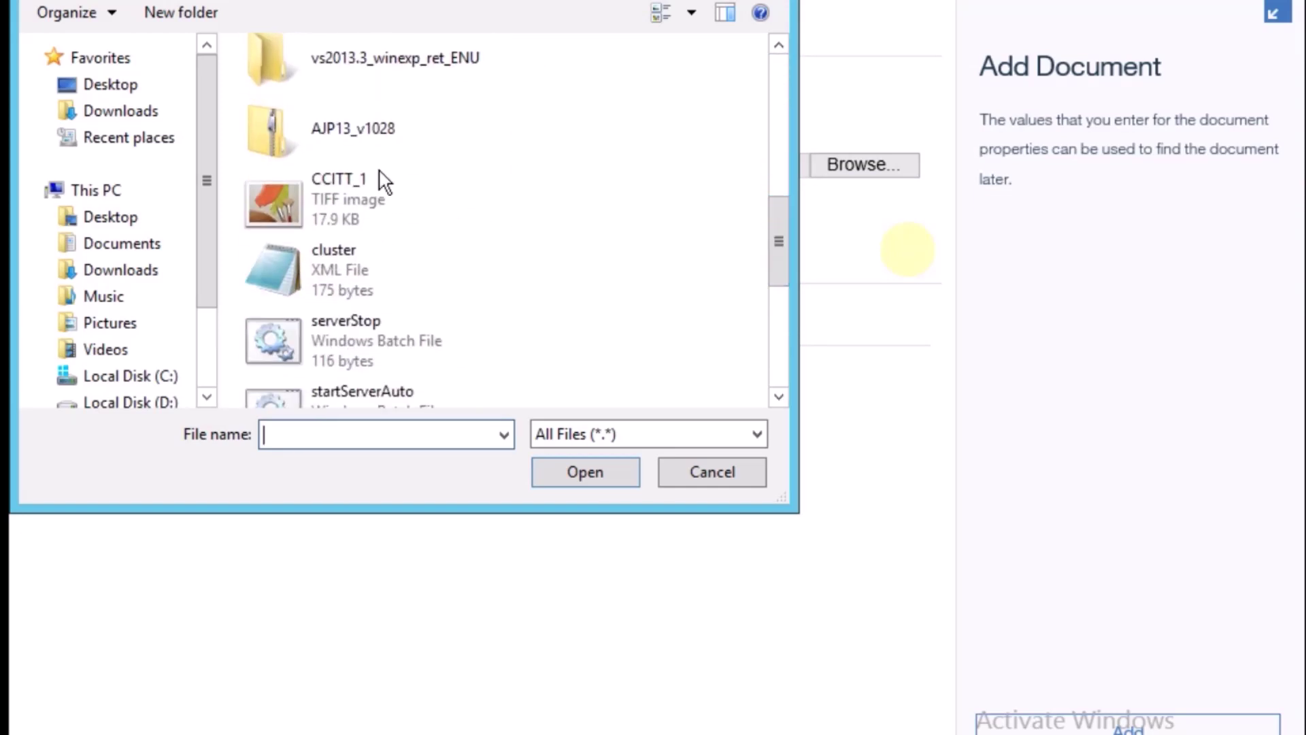
pyautogui.click(300, 186)
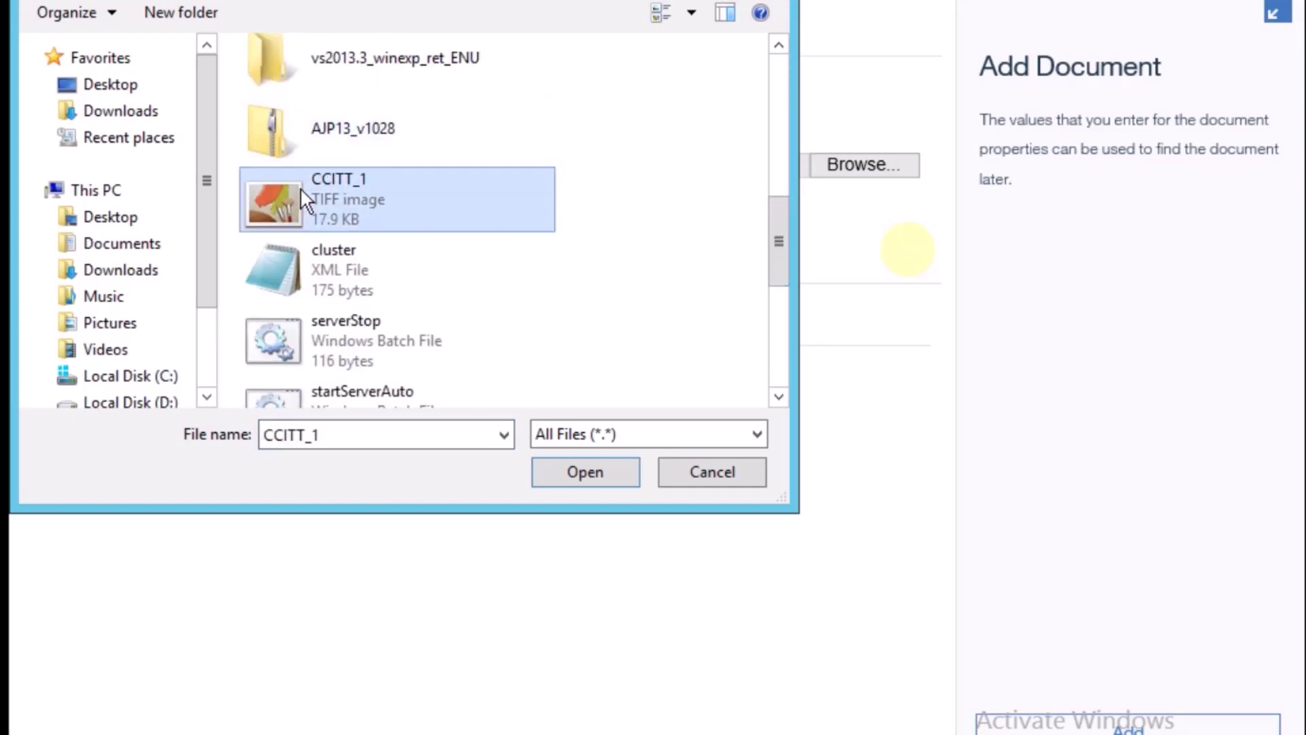
pyautogui.click(540, 472)
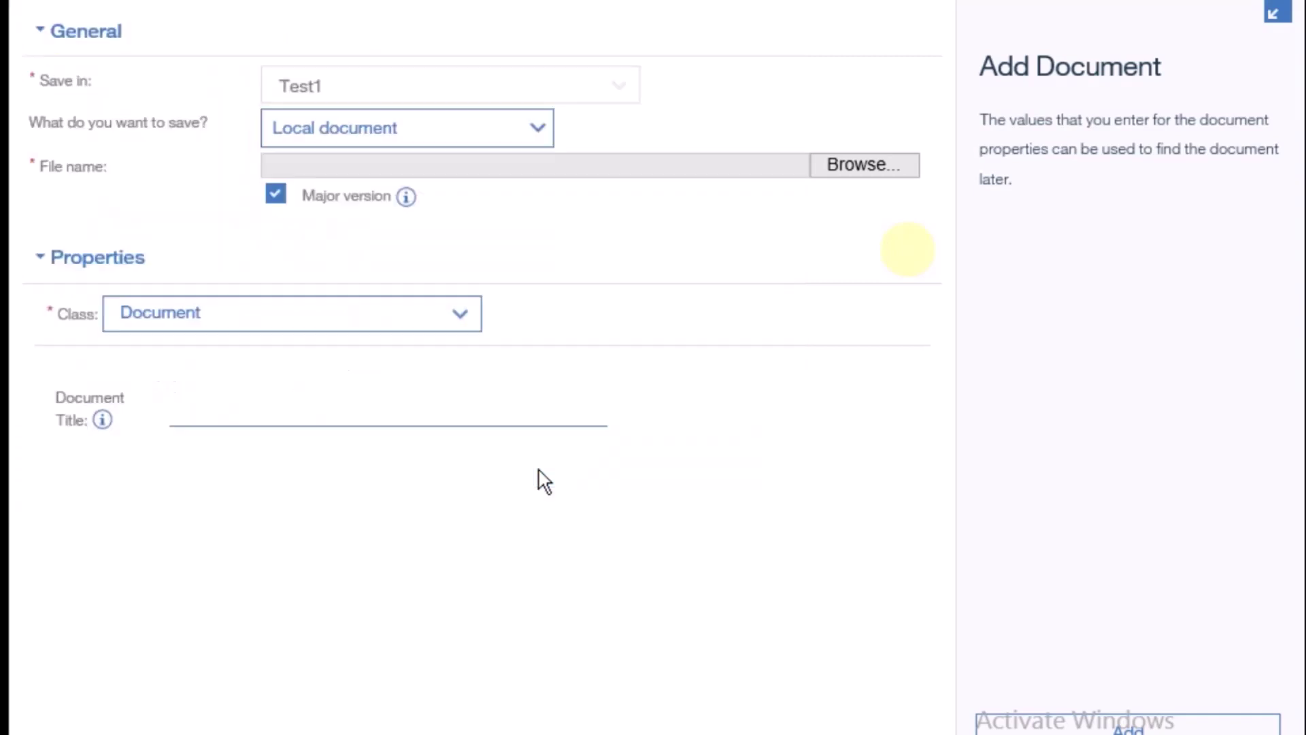
pyautogui.click(294, 398)
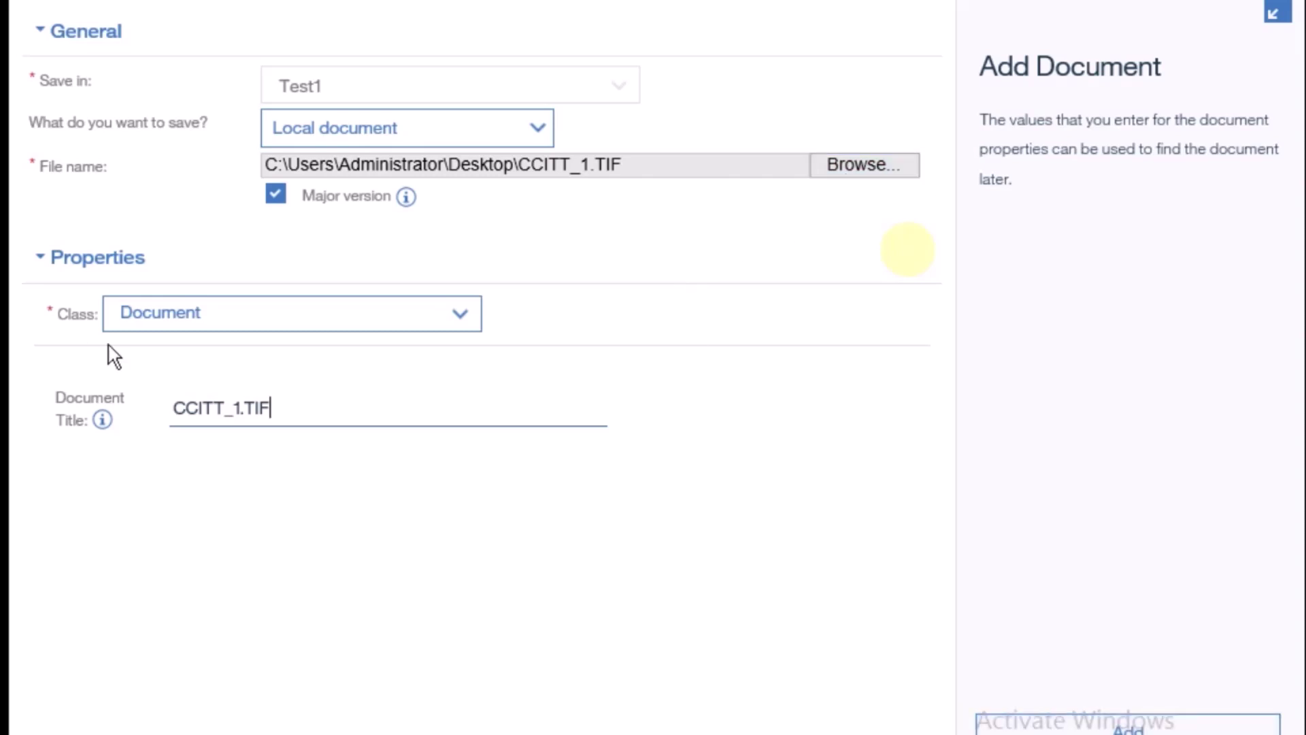
pyautogui.moveTo(178, 407); pyautogui.dragTo(277, 413)
pyautogui.click(275, 413)
# Step: Add CCITT_1.TIF to Test1, review its properties, and return to the ICMDOS root
pyautogui.press('Return')
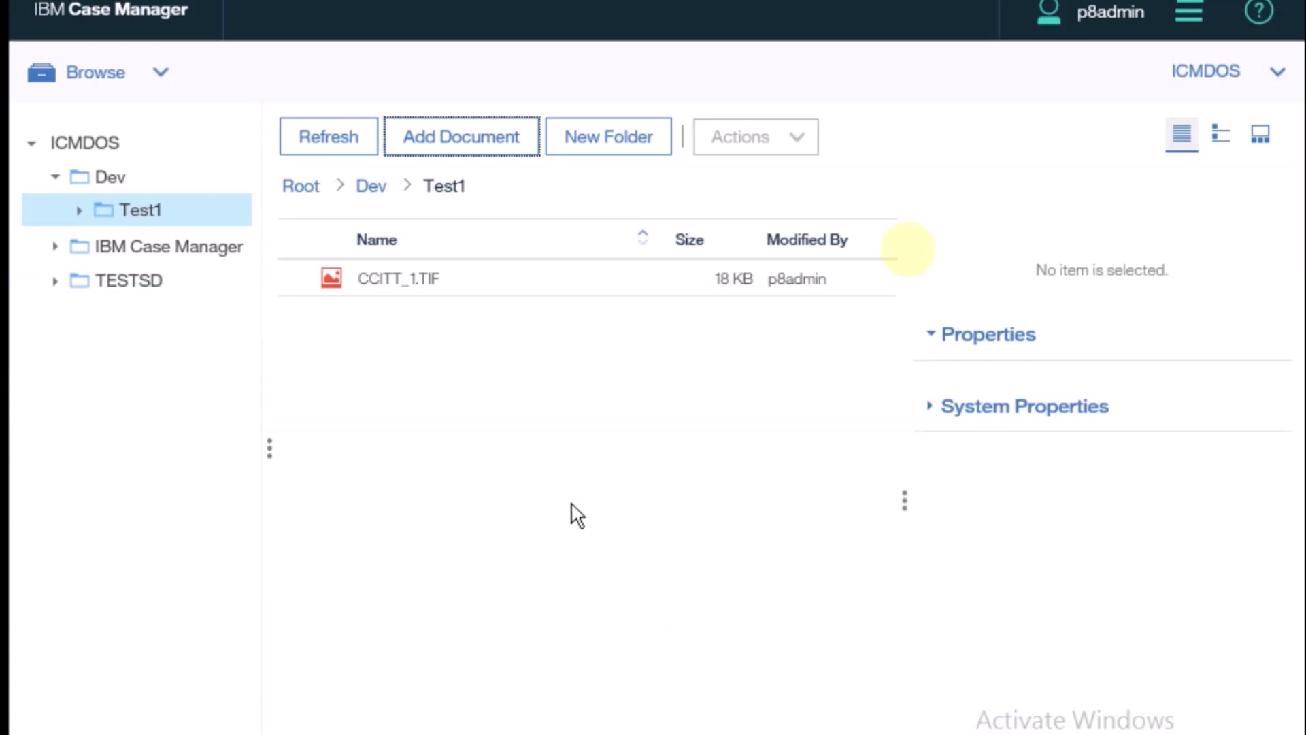
pyautogui.doubleClick(443, 188)
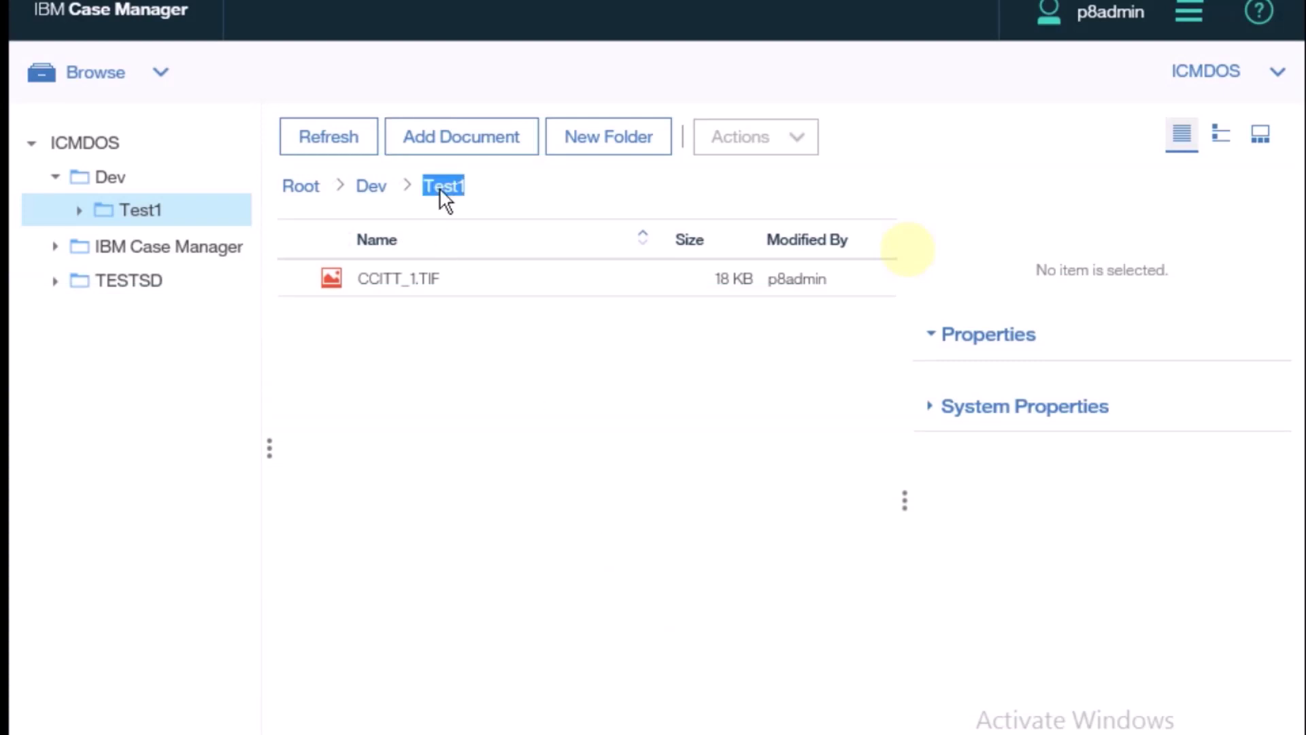
pyautogui.click(481, 399)
pyautogui.click(540, 286)
pyautogui.moveTo(553, 399); pyautogui.dragTo(371, 592)
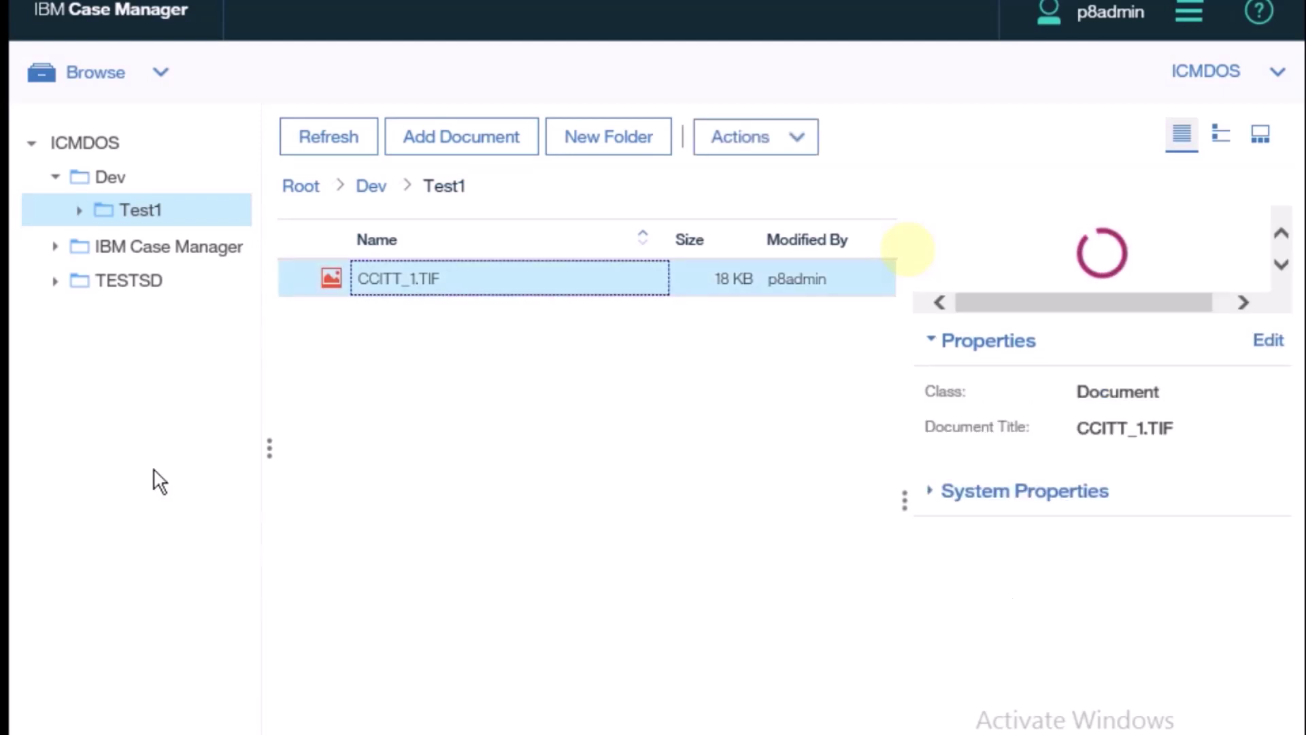
pyautogui.click(84, 146)
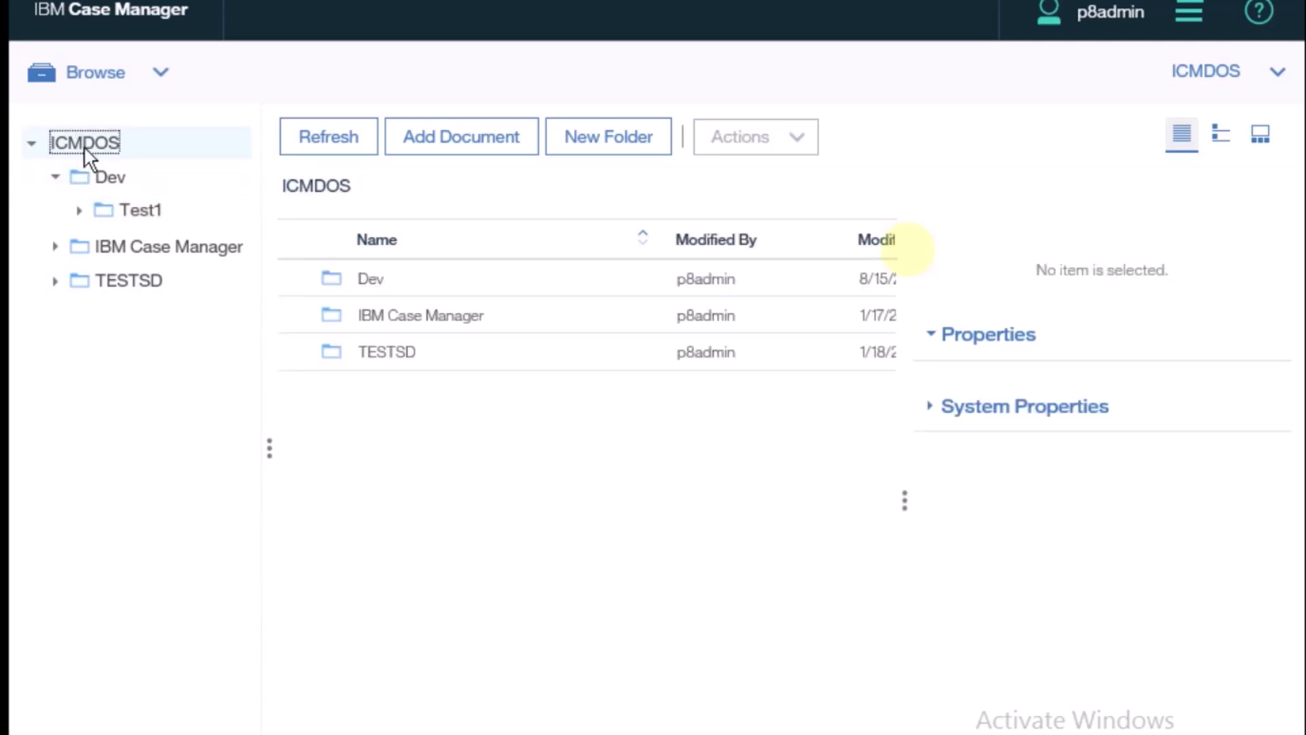
# Step: Navigate from ICMDOS through Dev into Test1 and preview CCITT_1.TIF
pyautogui.click(56, 176)
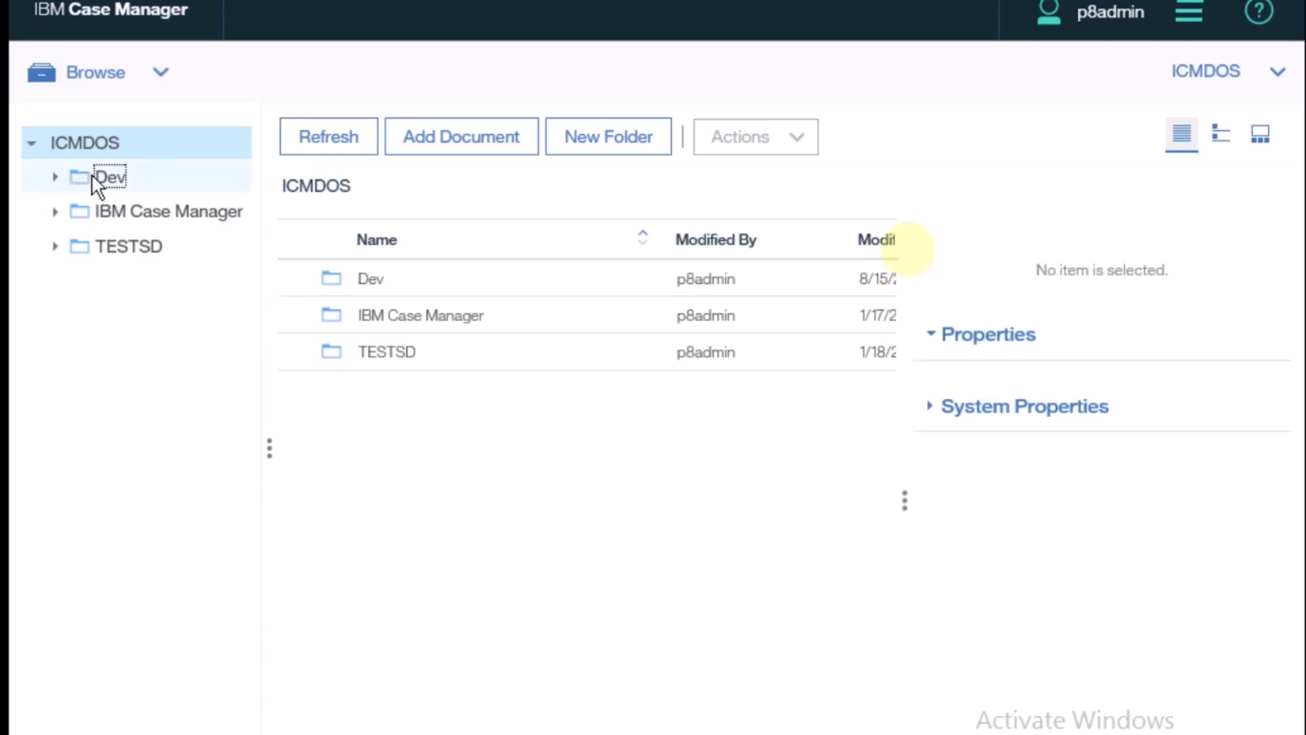
pyautogui.click(75, 142)
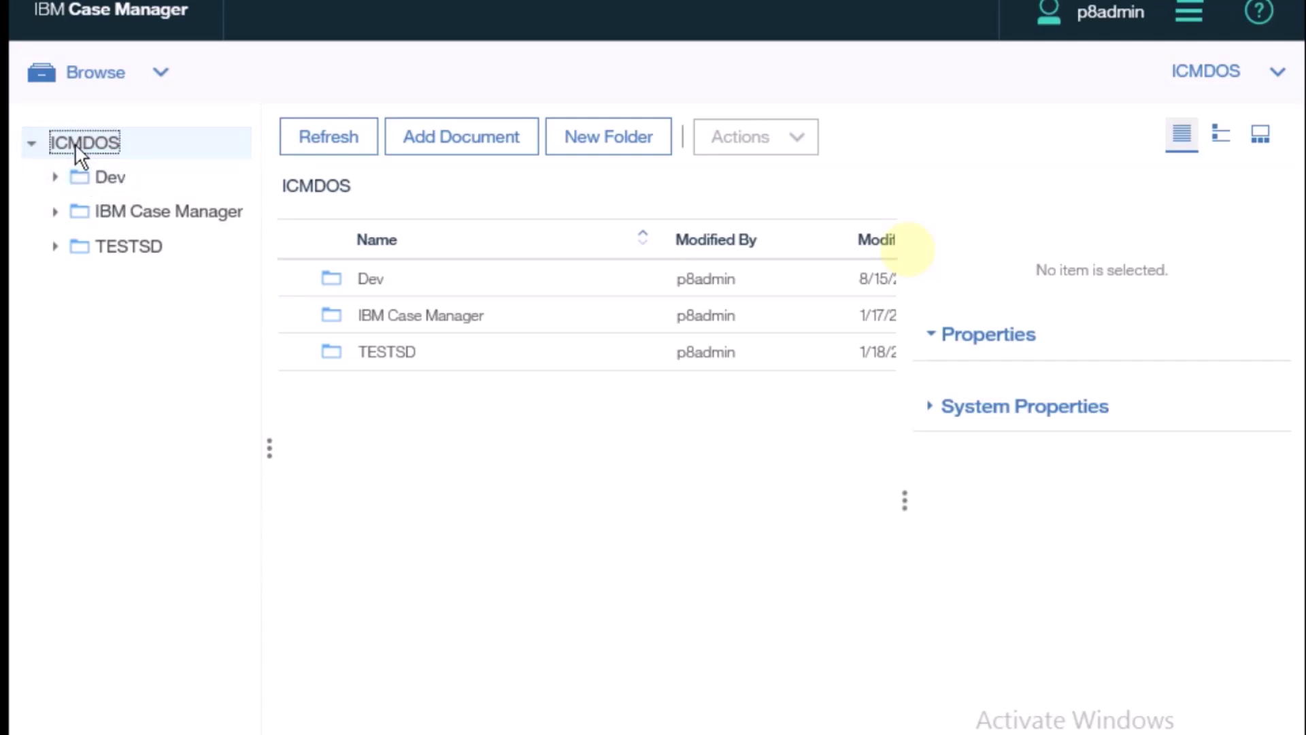
pyautogui.click(113, 180)
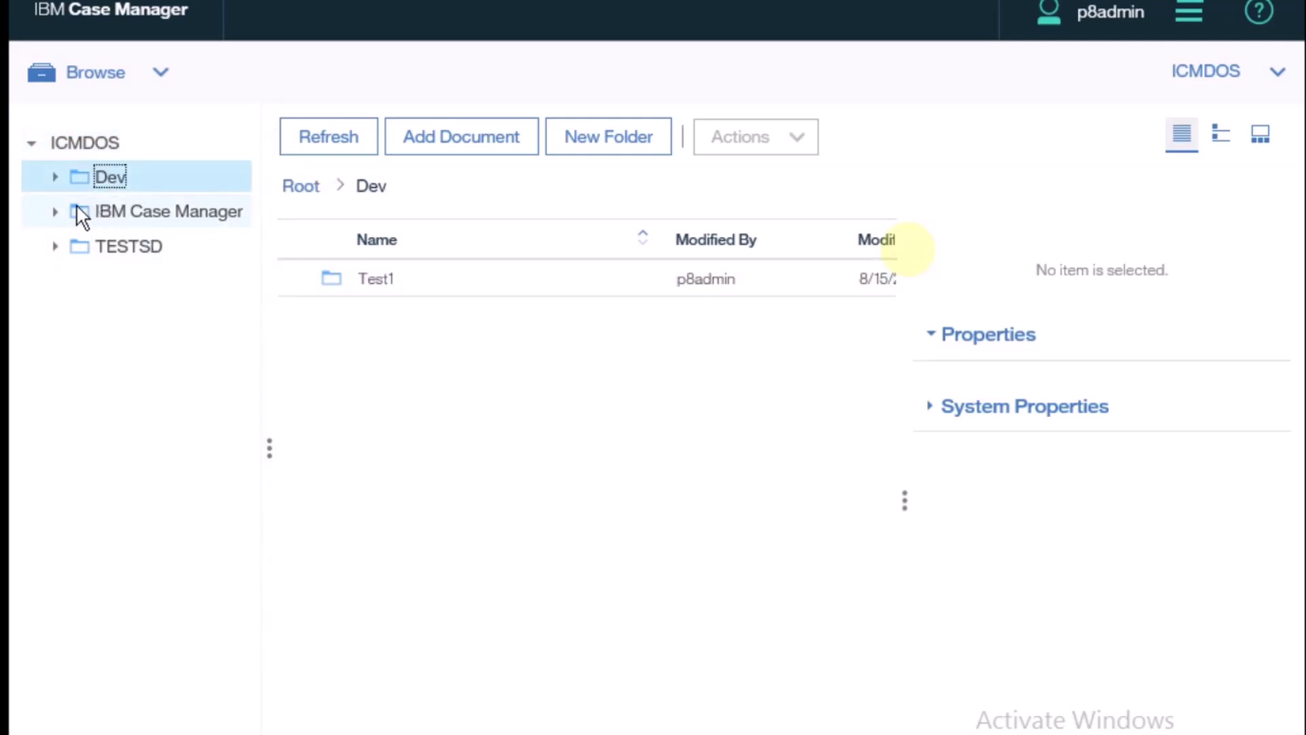
pyautogui.click(55, 179)
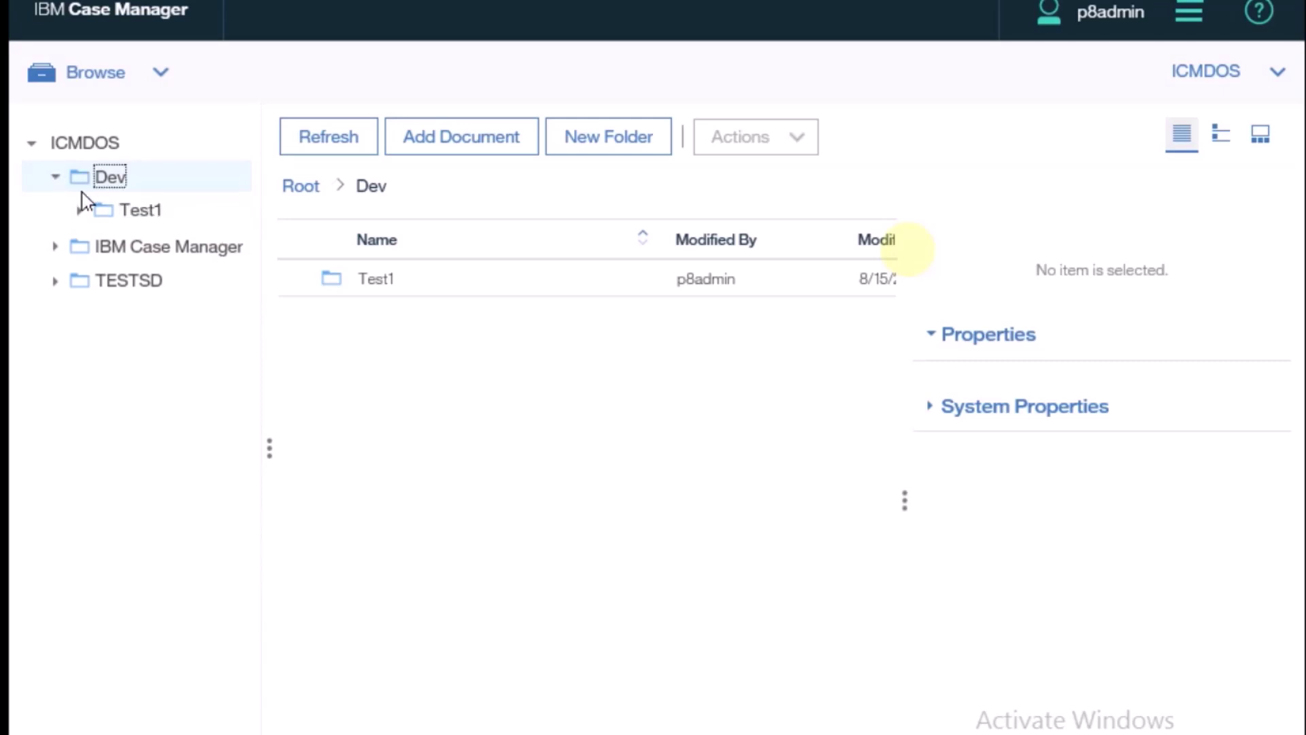
pyautogui.click(126, 204)
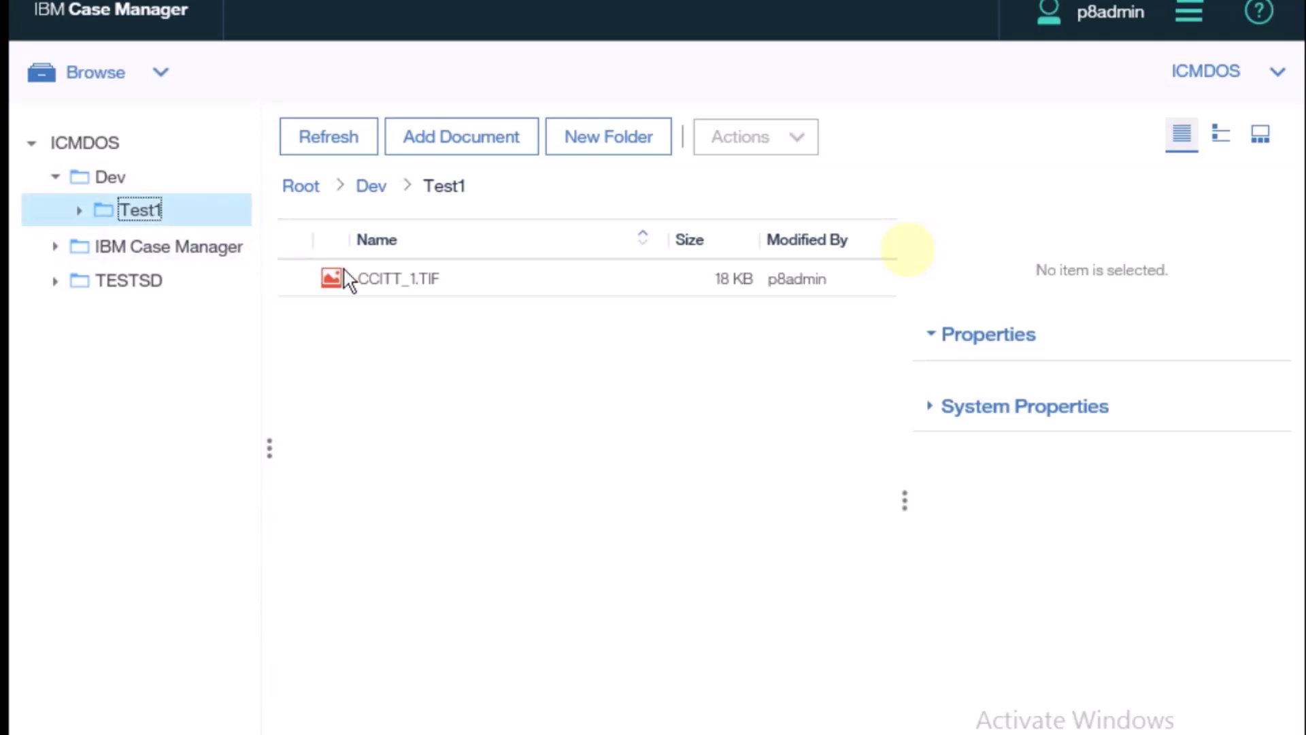
pyautogui.click(382, 273)
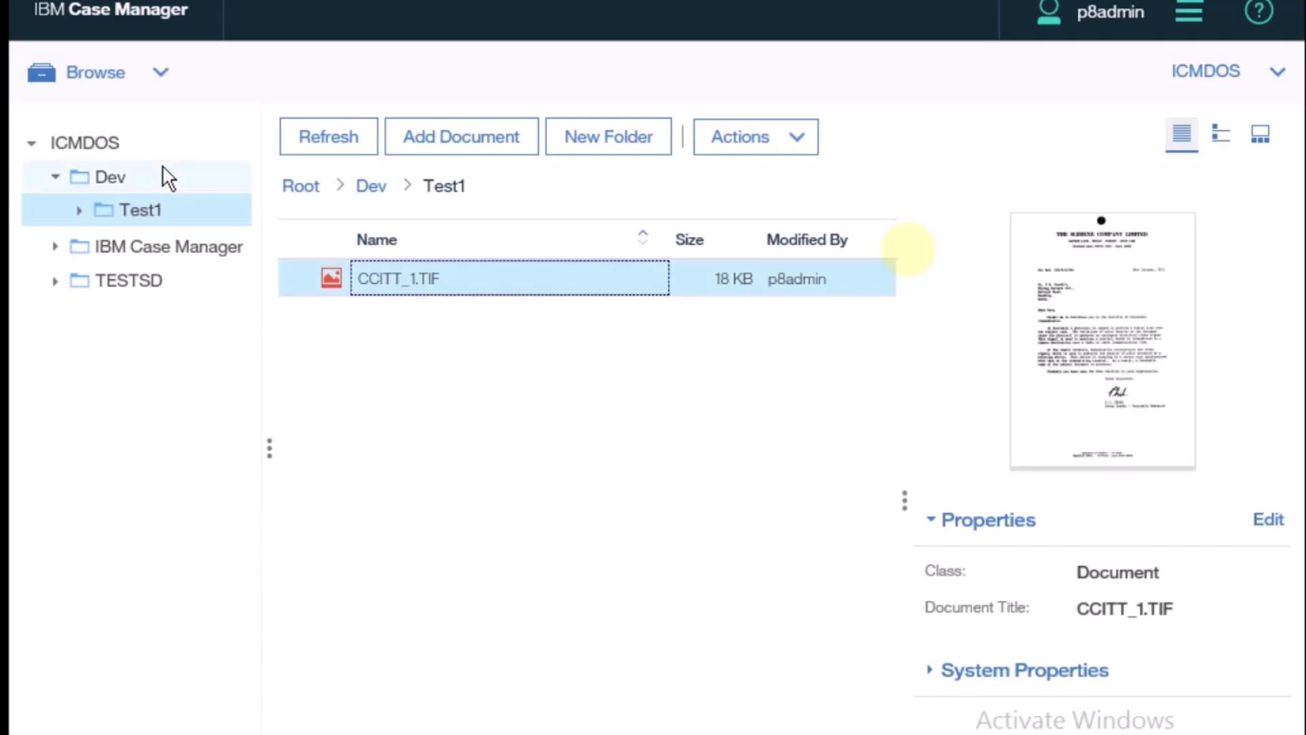
# Step: Return to the Dev folder listing showing its Test1 subfolder
pyautogui.click(141, 171)
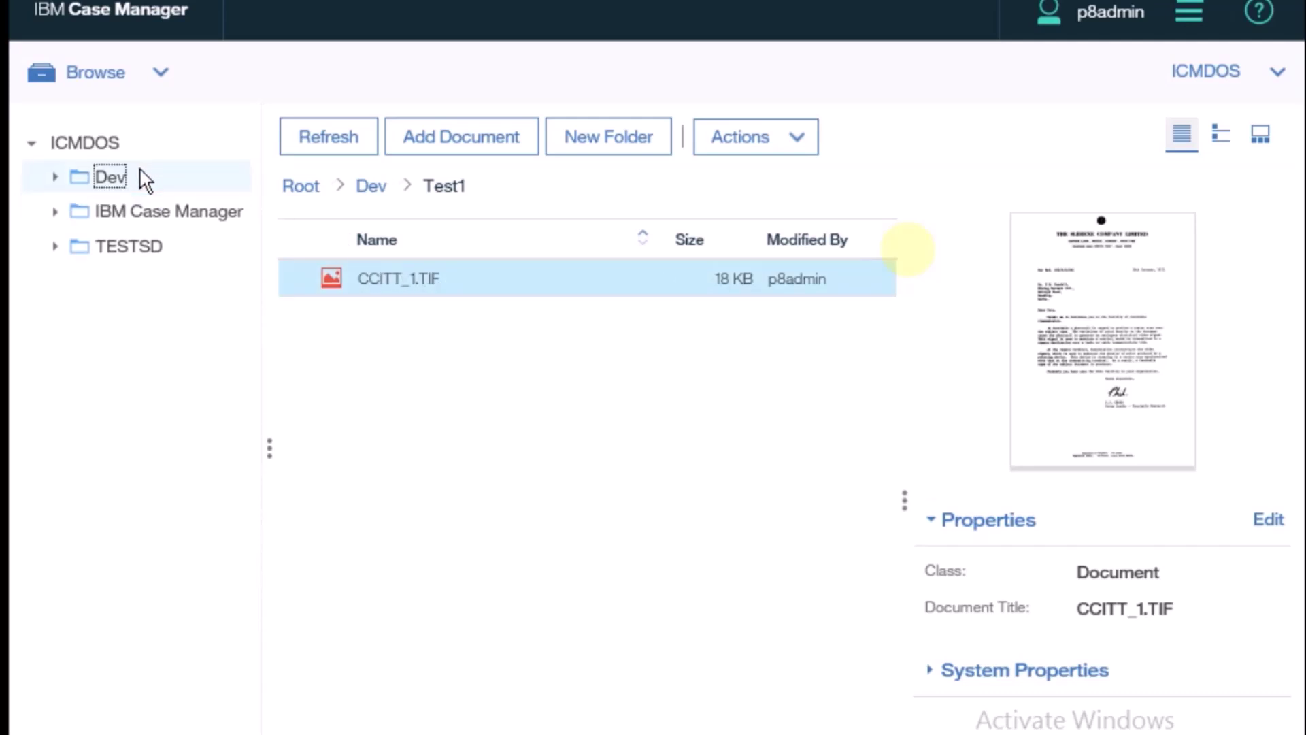
pyautogui.click(145, 179)
pyautogui.click(90, 176)
pyautogui.click(93, 176)
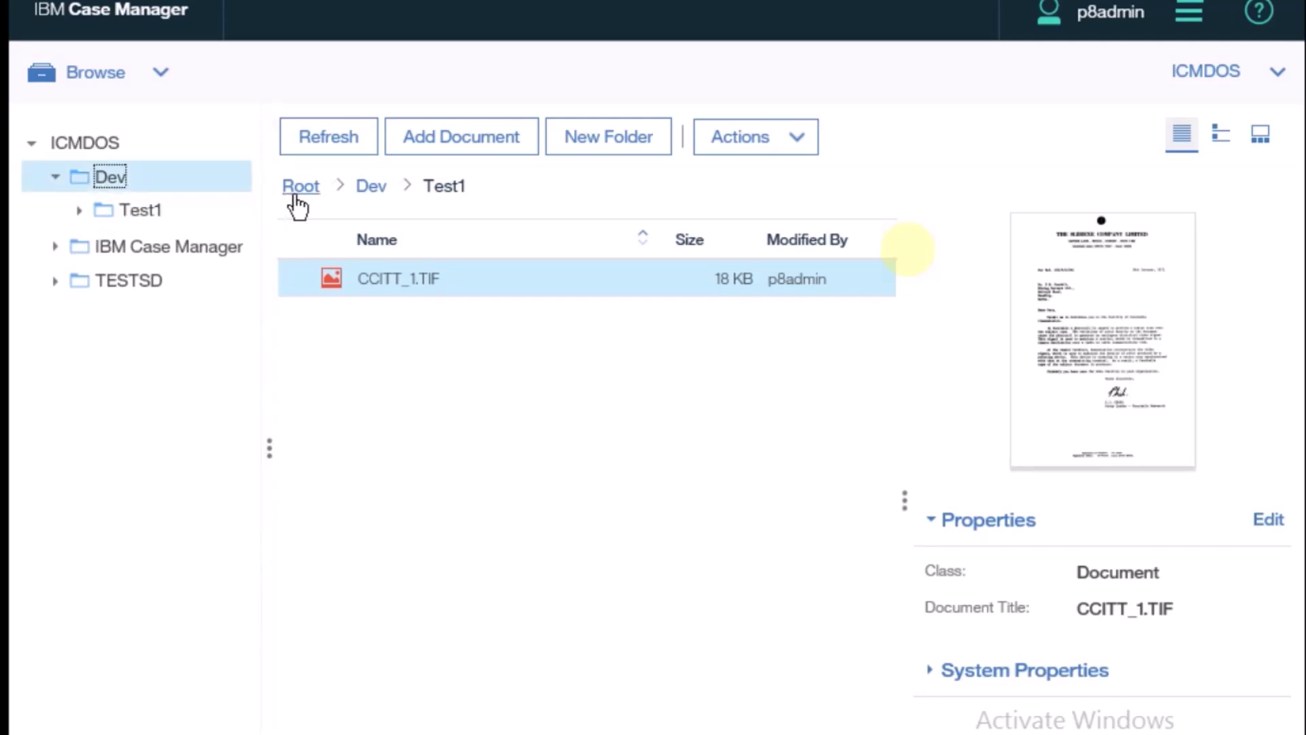
pyautogui.click(361, 191)
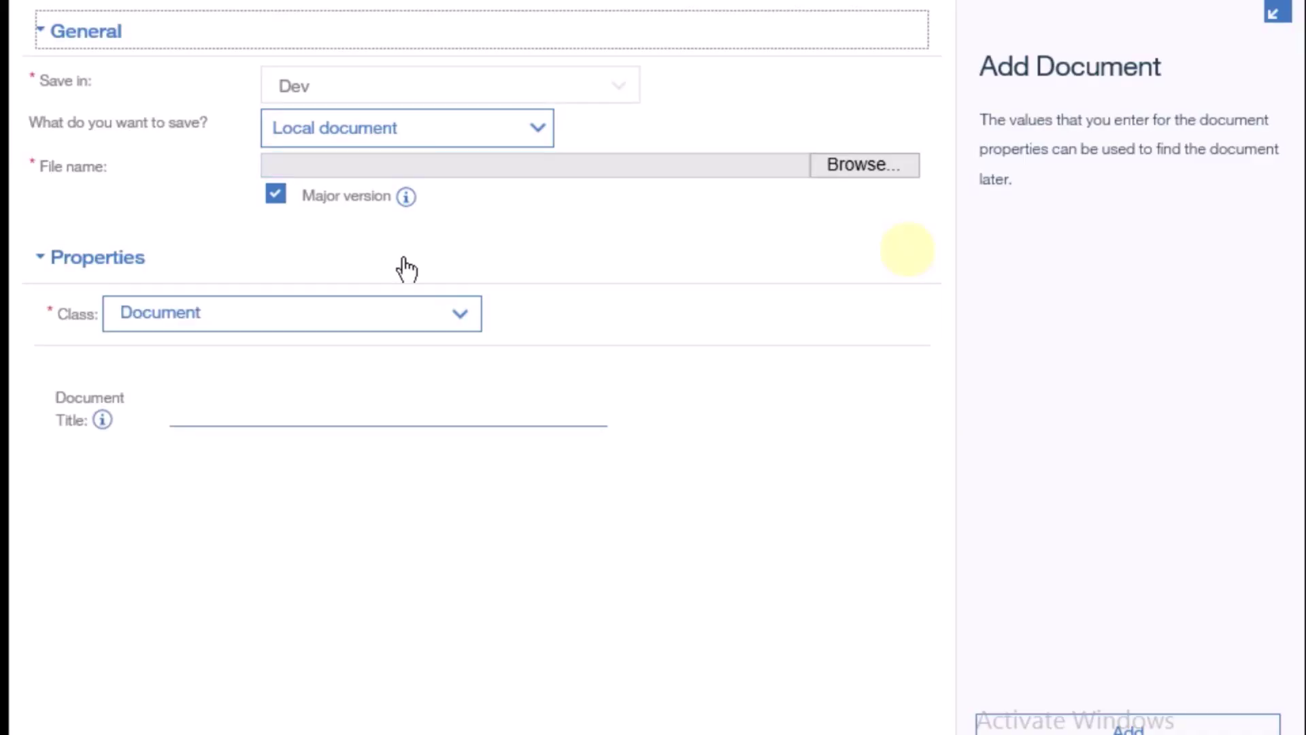
# Step: Browse to cluster.xml on the Desktop and add it to Dev as a local Document
pyautogui.click(876, 169)
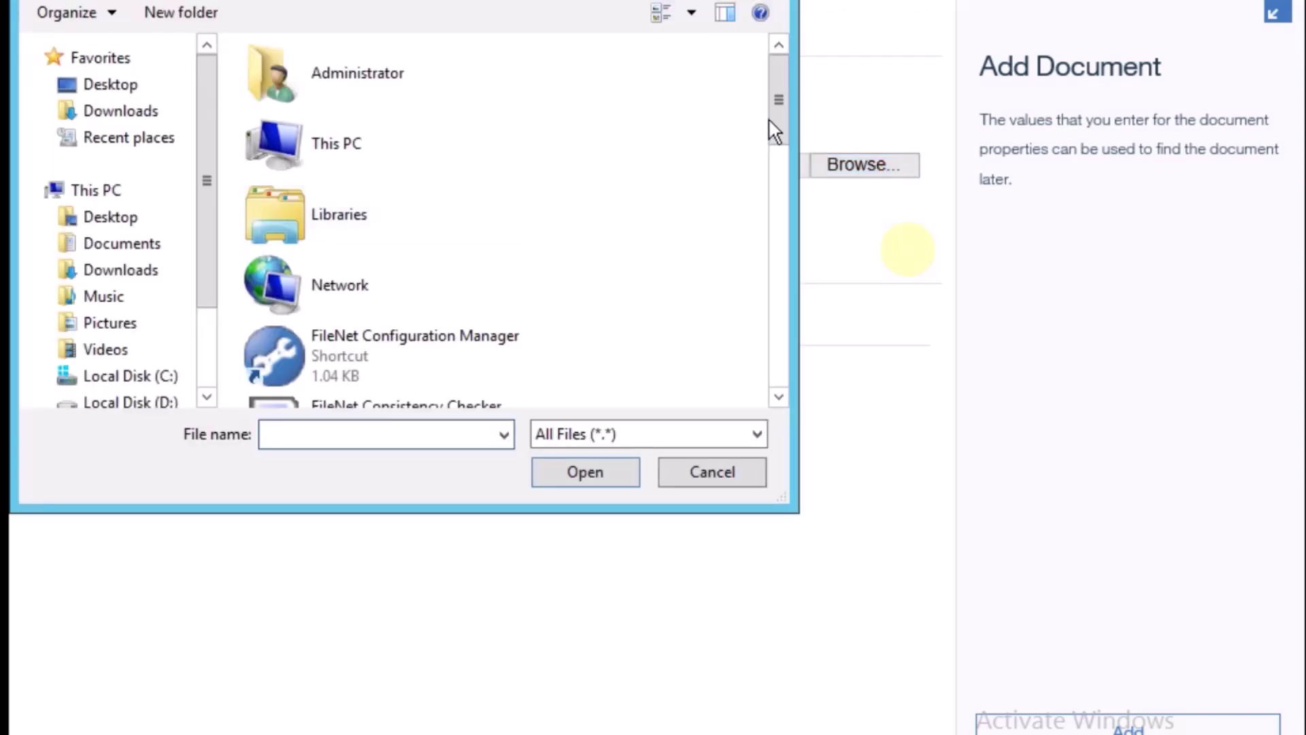
pyautogui.moveTo(775, 124); pyautogui.dragTo(778, 294)
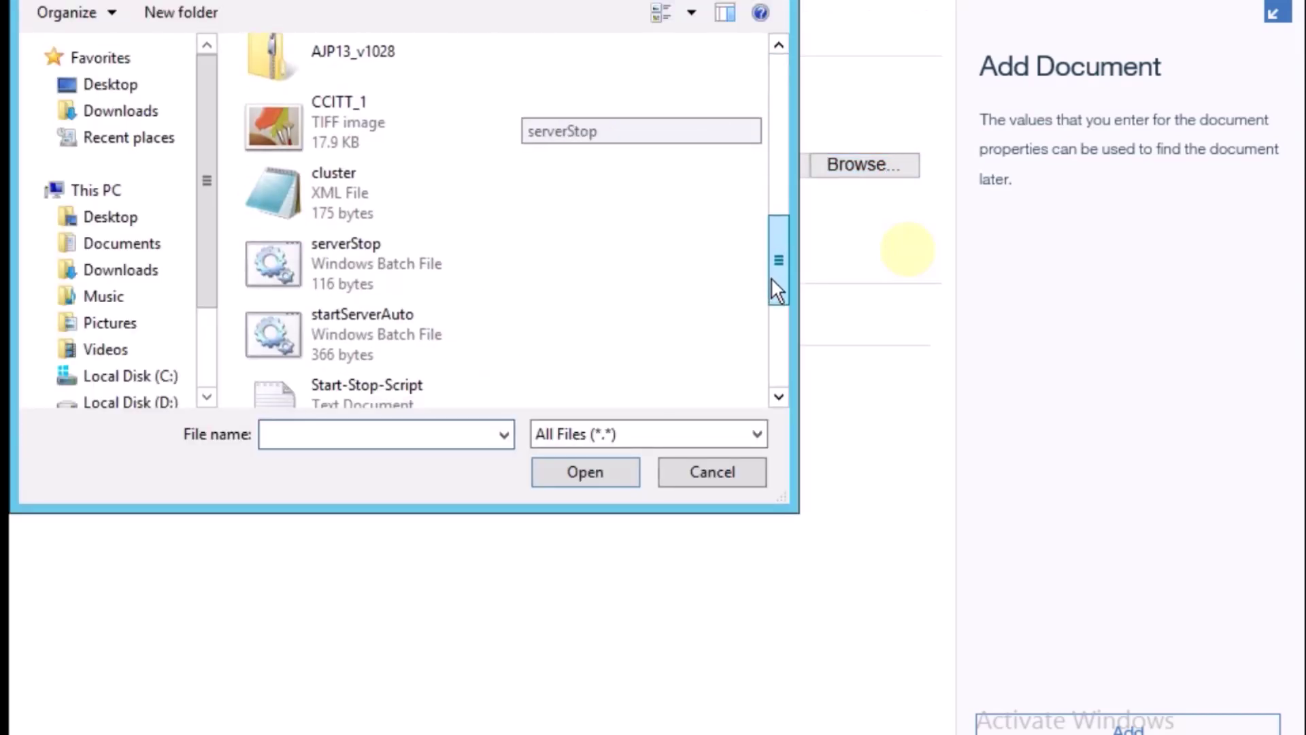
pyautogui.doubleClick(306, 182)
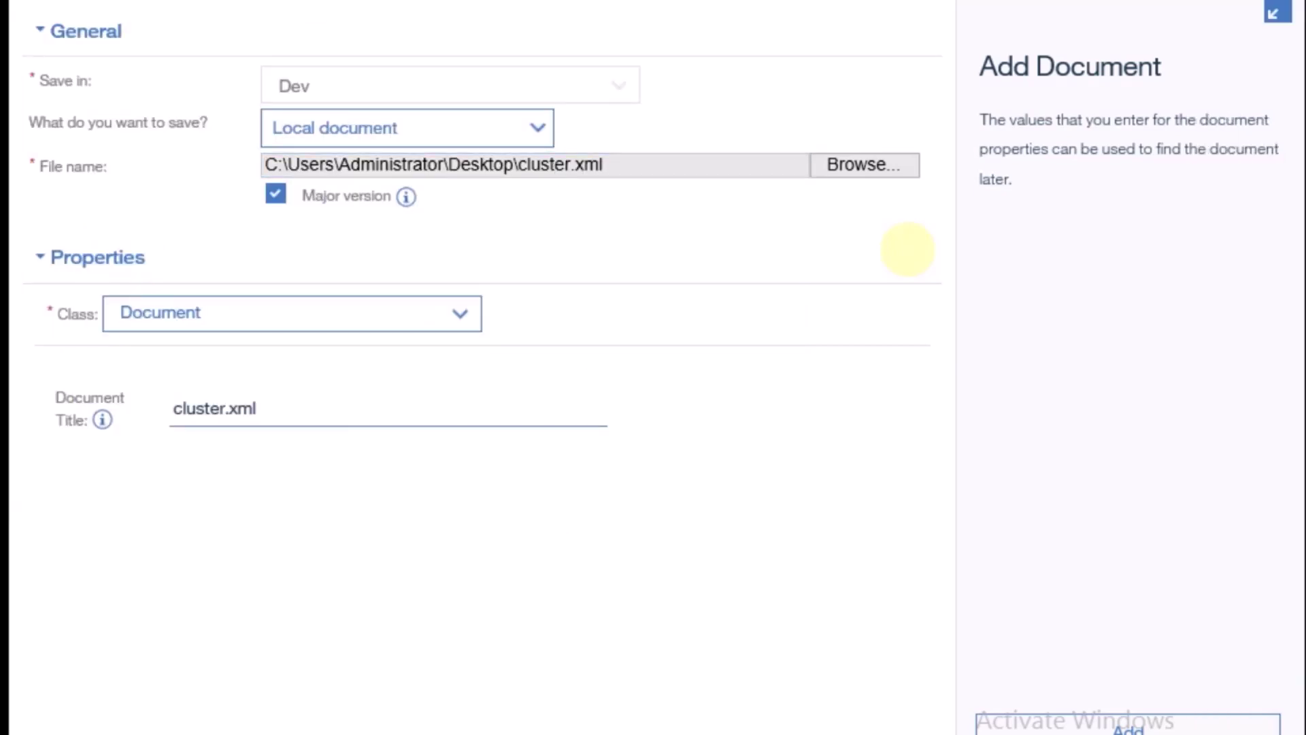
pyautogui.click(1128, 726)
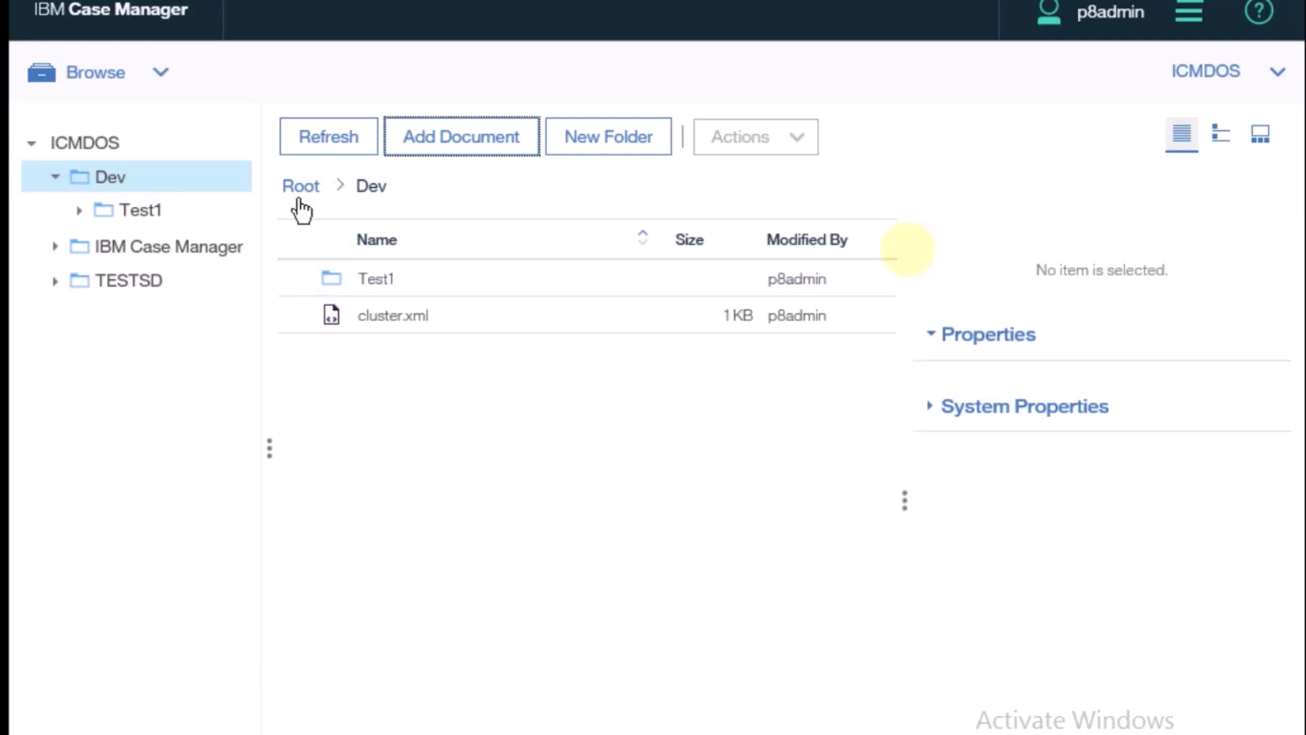
# Step: Check CCITT_1.TIF in Test1, then return to Dev and view cluster.xml's properties
pyautogui.doubleClick(362, 186)
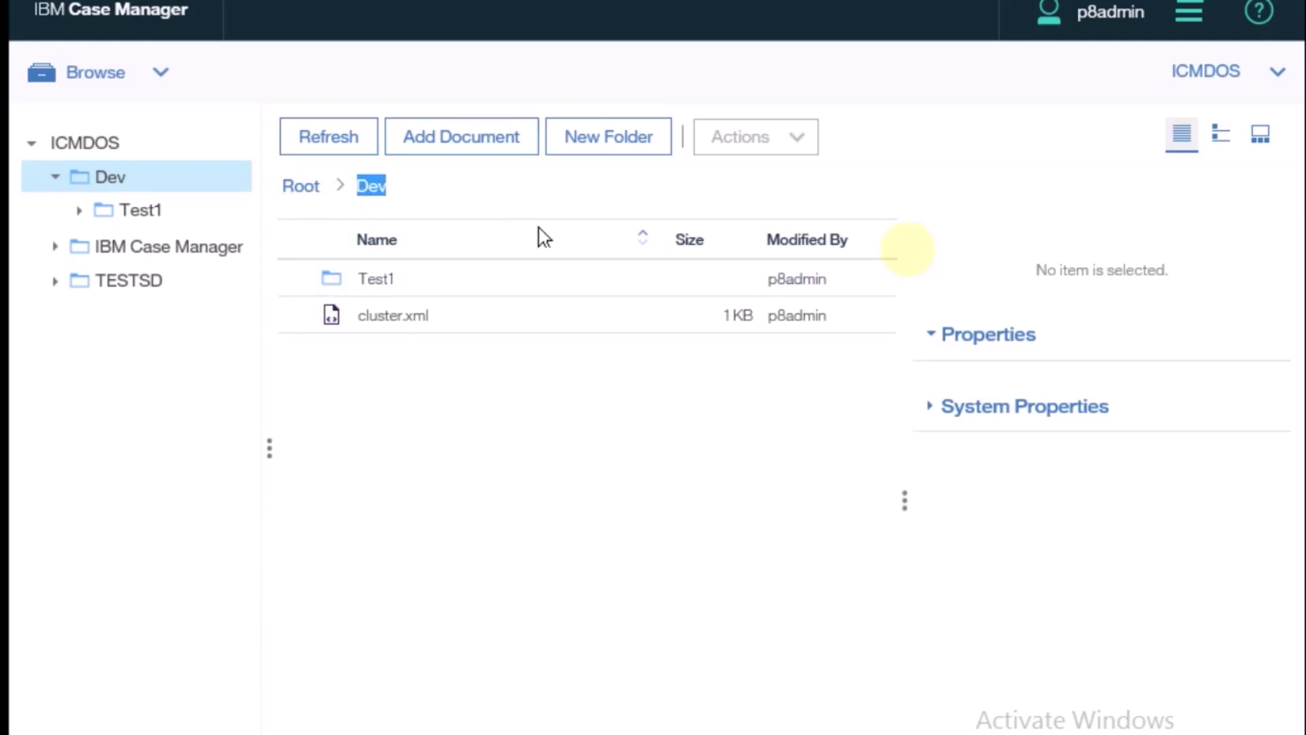
pyautogui.click(551, 401)
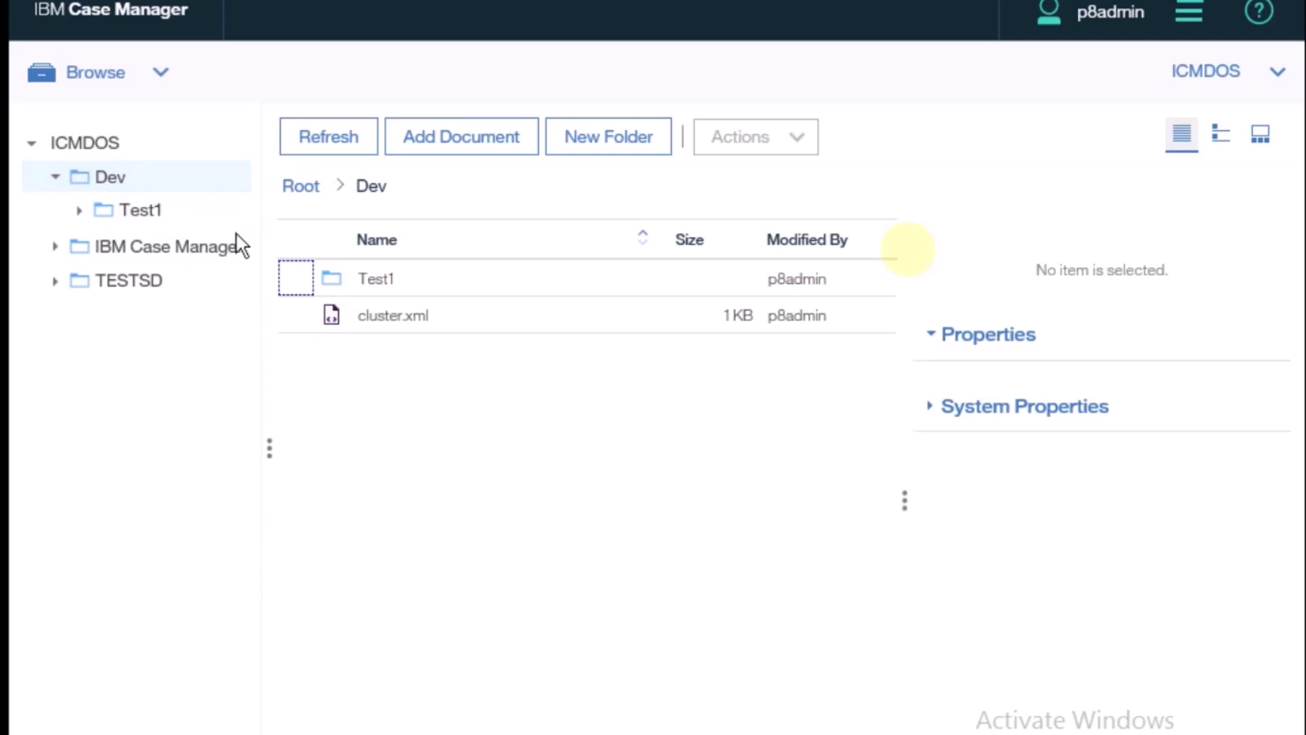
pyautogui.doubleClick(381, 281)
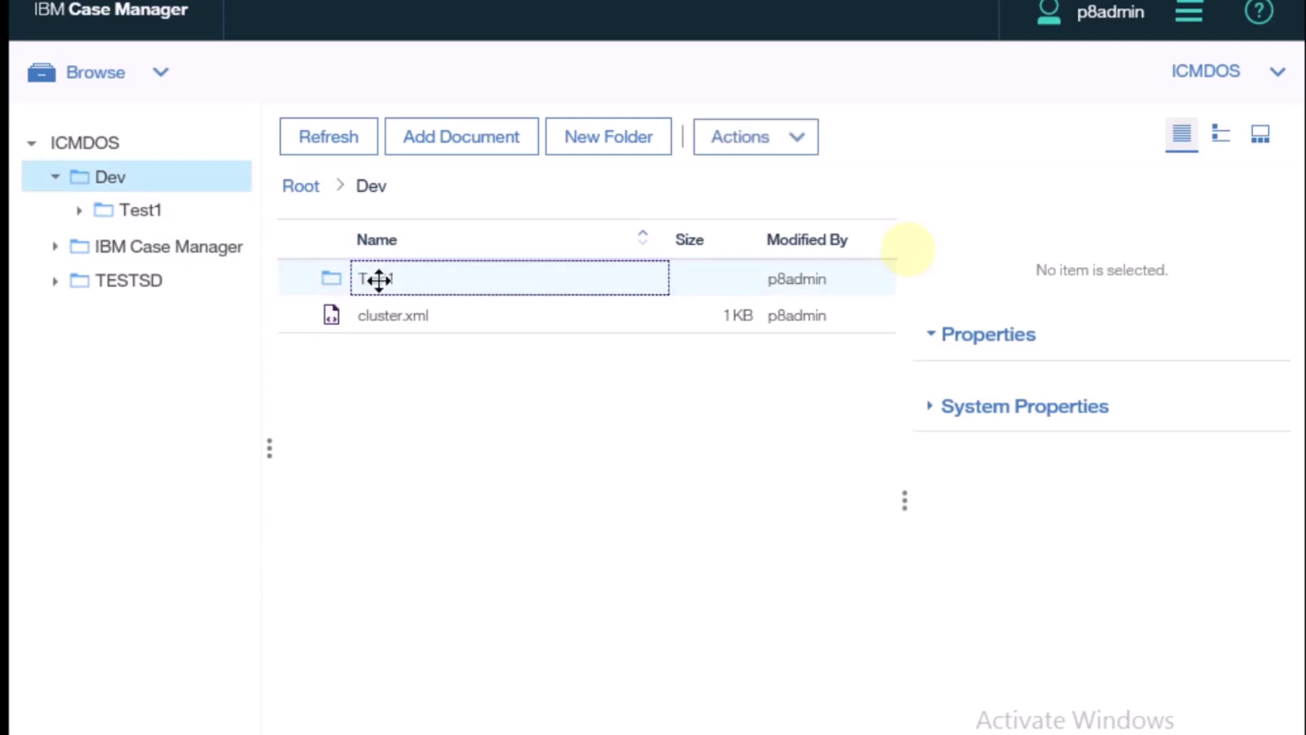
pyautogui.click(426, 284)
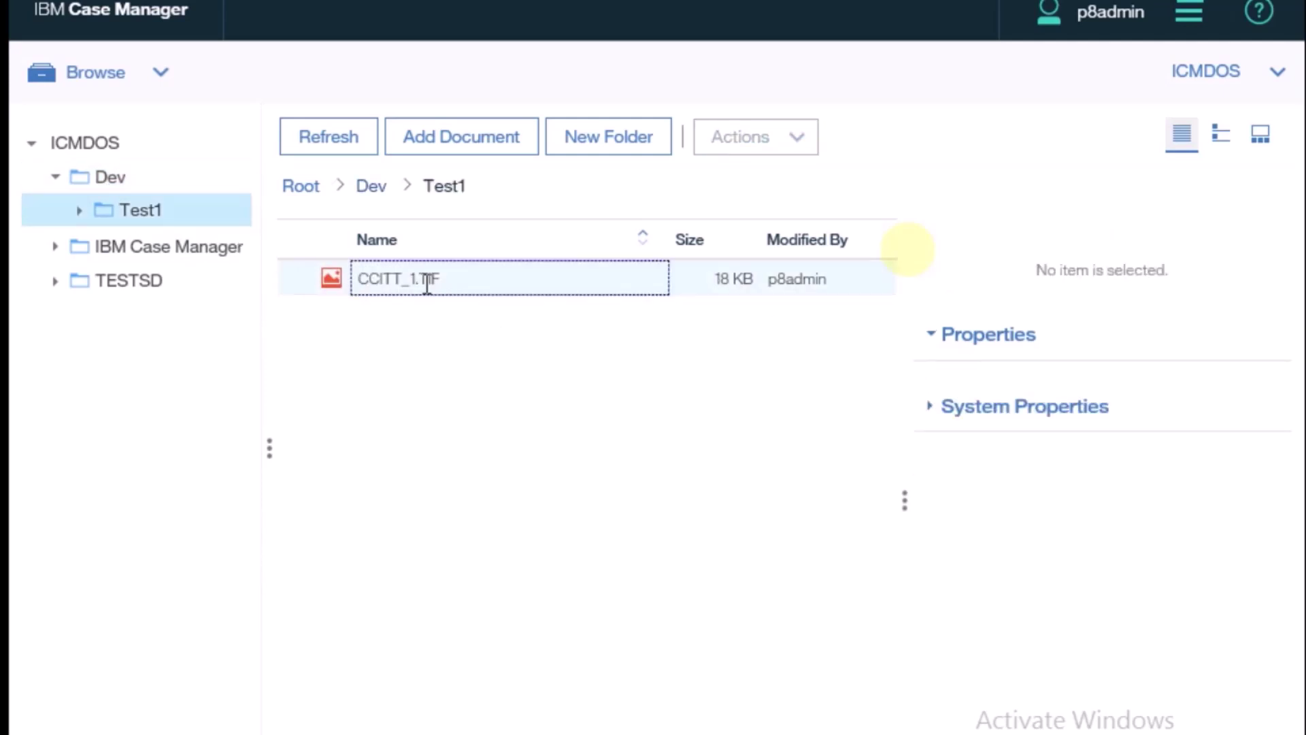
pyautogui.click(371, 187)
pyautogui.click(451, 320)
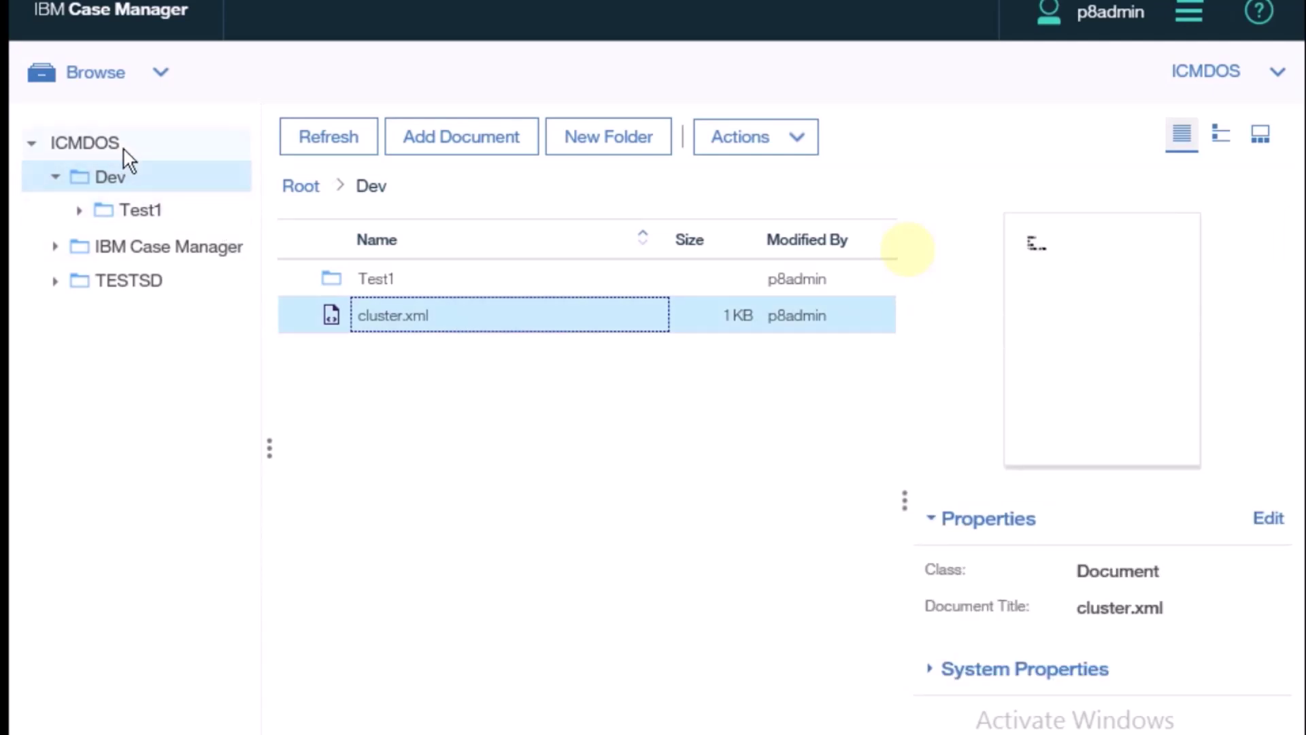
# Step: Go from the ICMDOS root through Dev back into Test1 via the tree
pyautogui.click(97, 143)
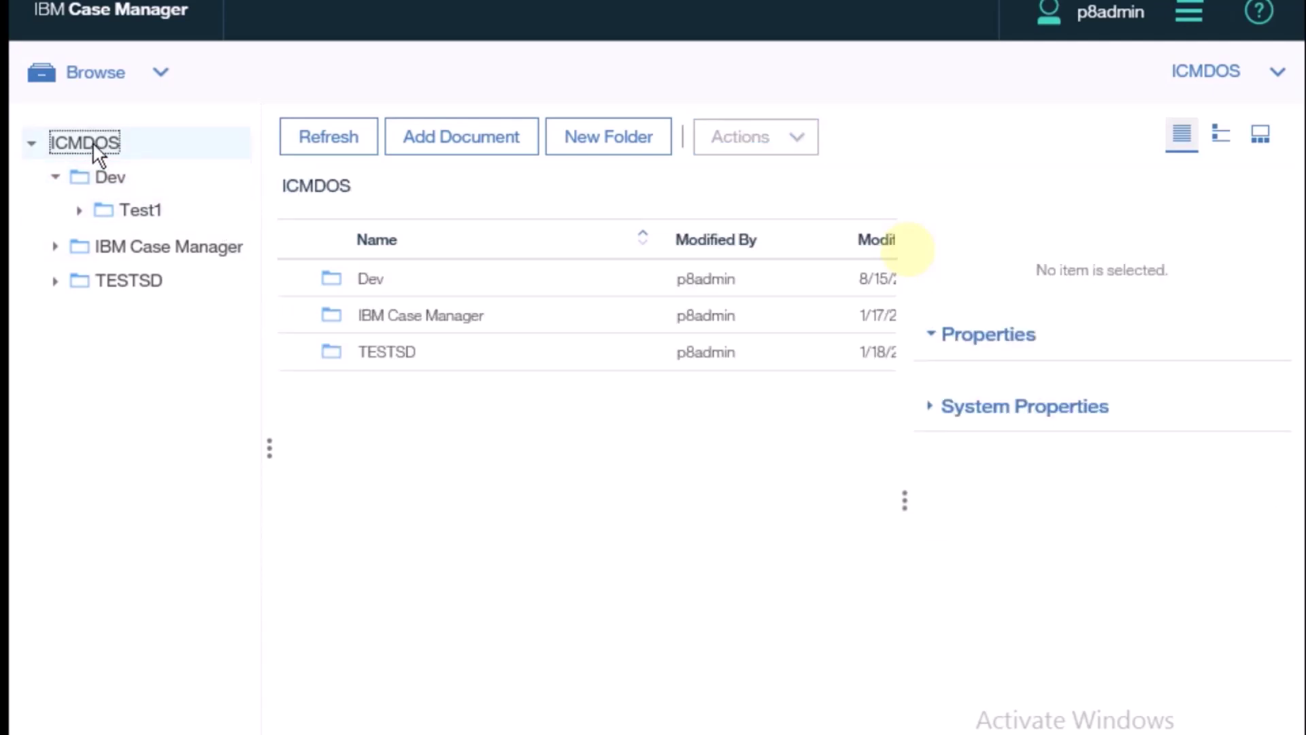
pyautogui.click(114, 180)
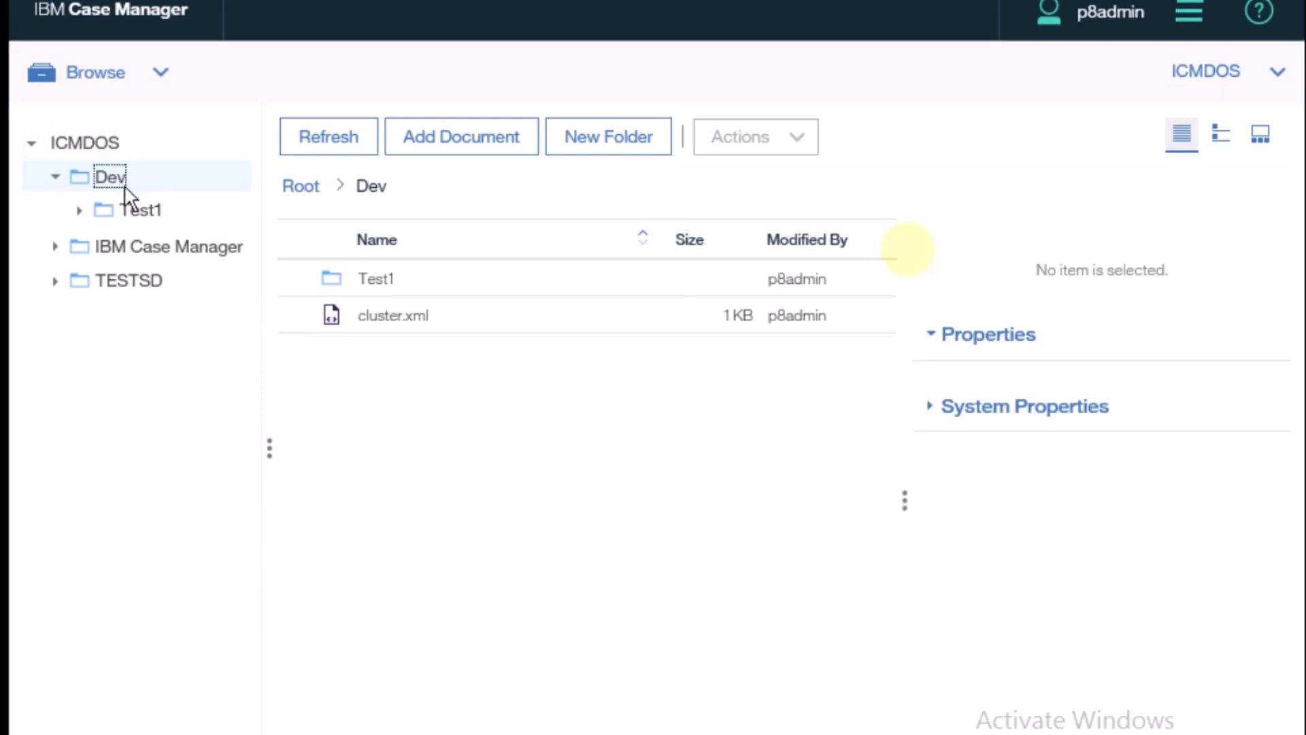
pyautogui.click(136, 199)
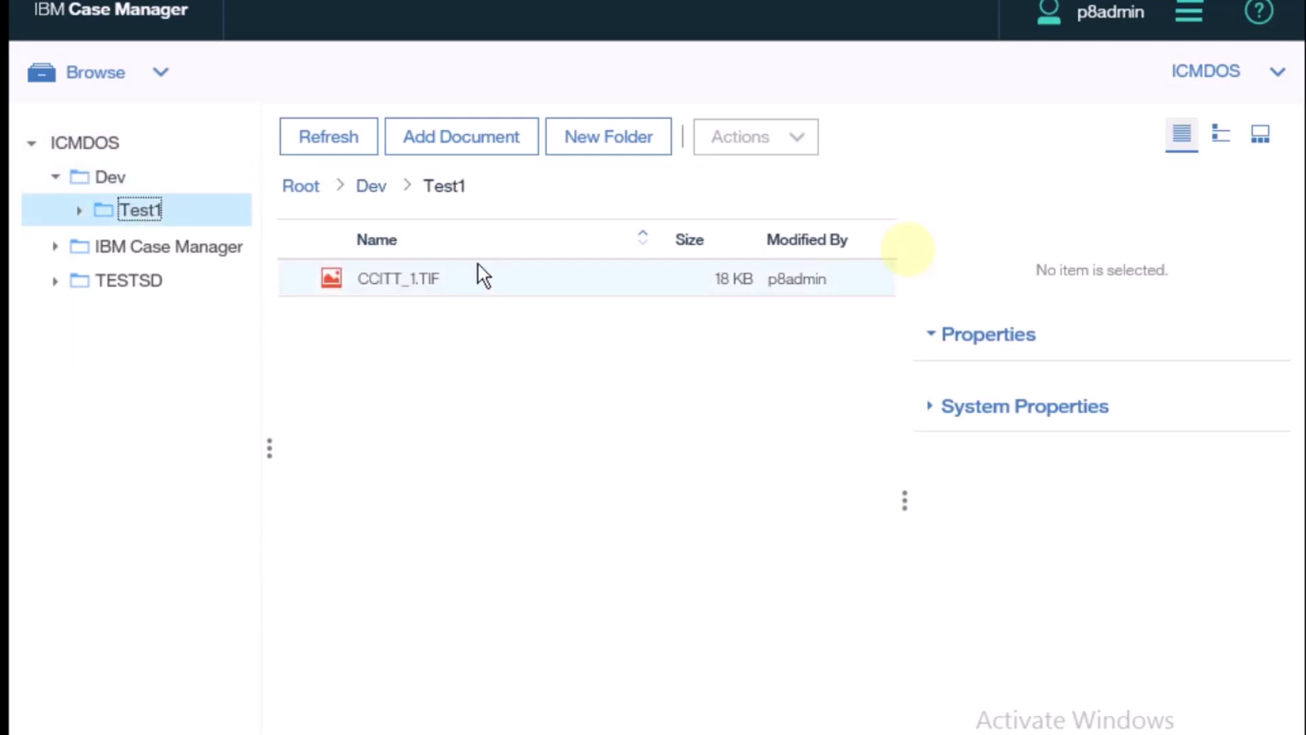
pyautogui.click(504, 389)
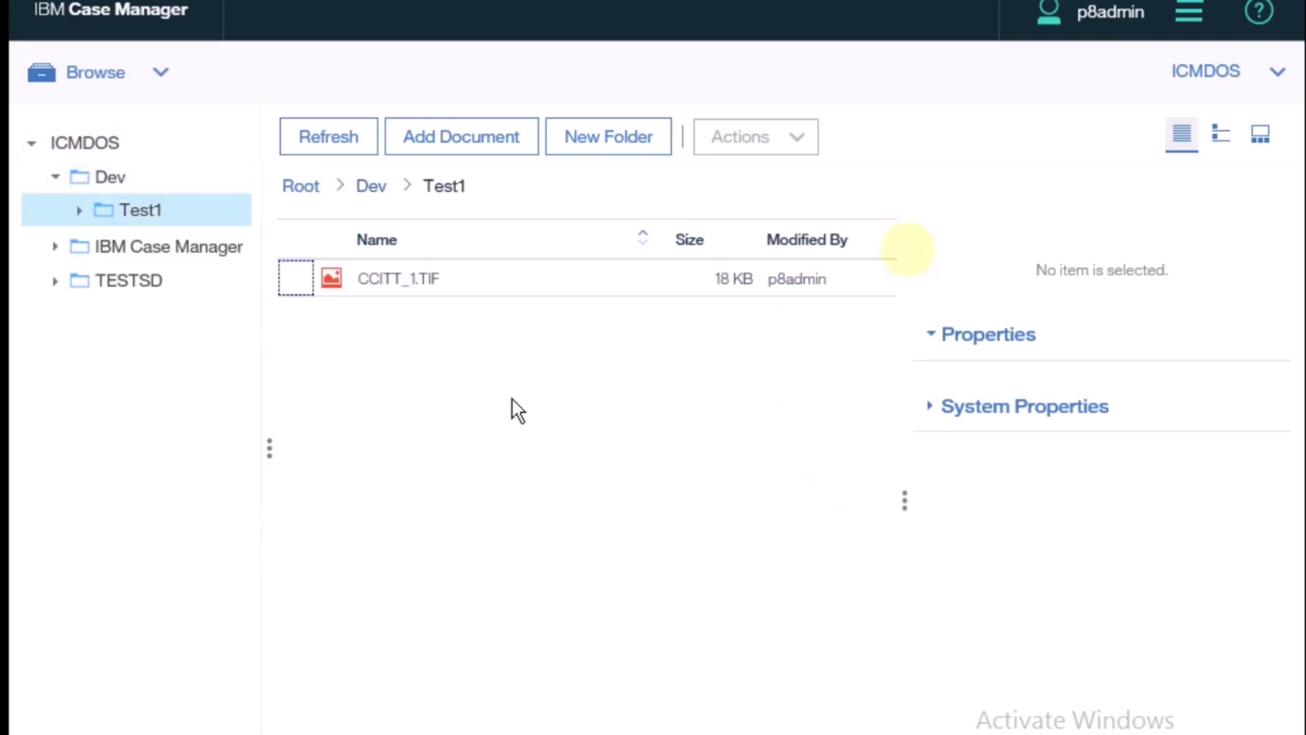